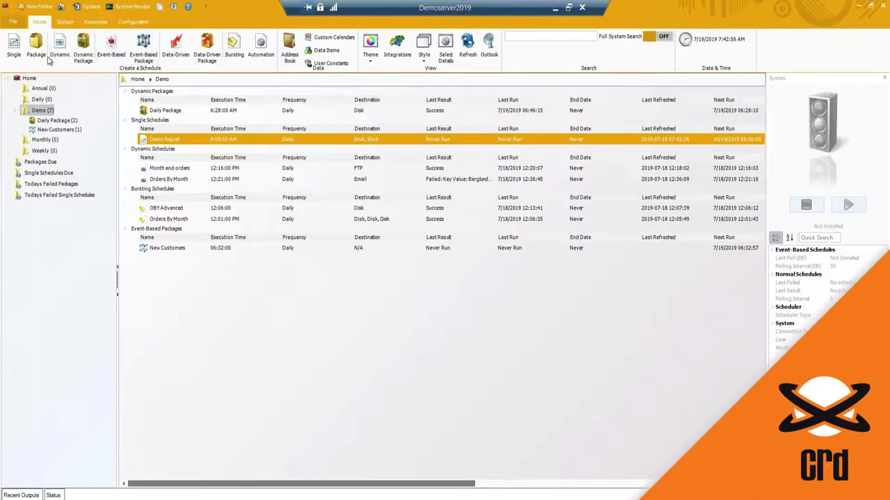
Create a new package schedule named 'Package' under the Demo folder and continue.
left_click(37, 51)
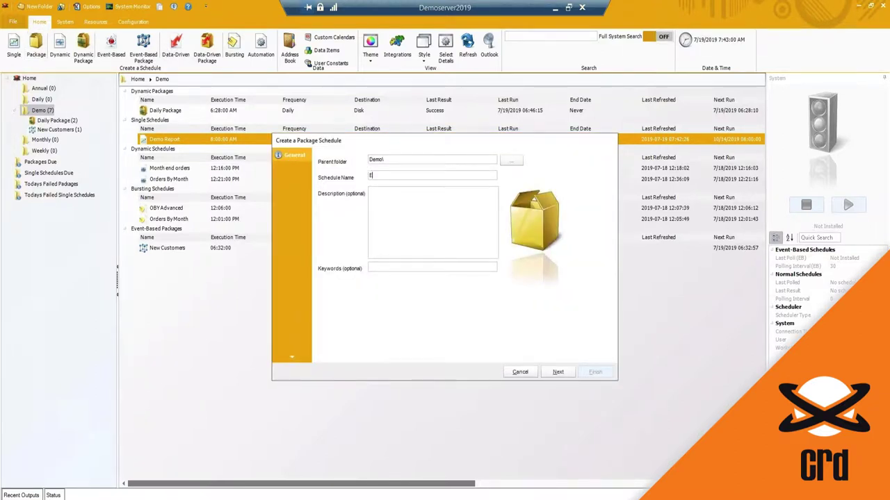
type("Package")
left_click(413, 270)
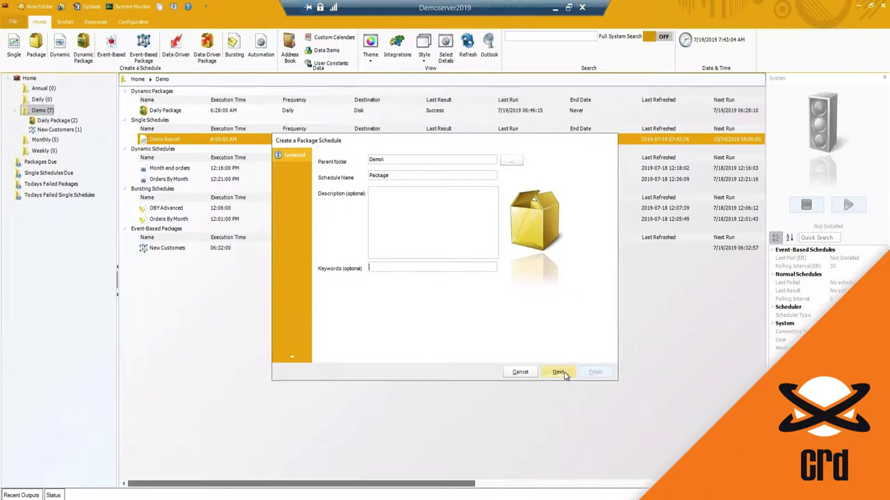
left_click(559, 373)
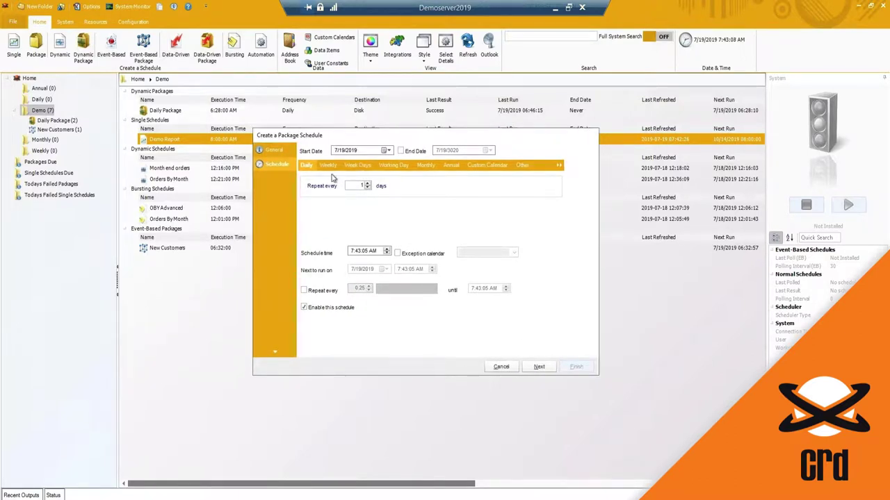
Keep the default daily schedule timing for the package.
left_click(537, 367)
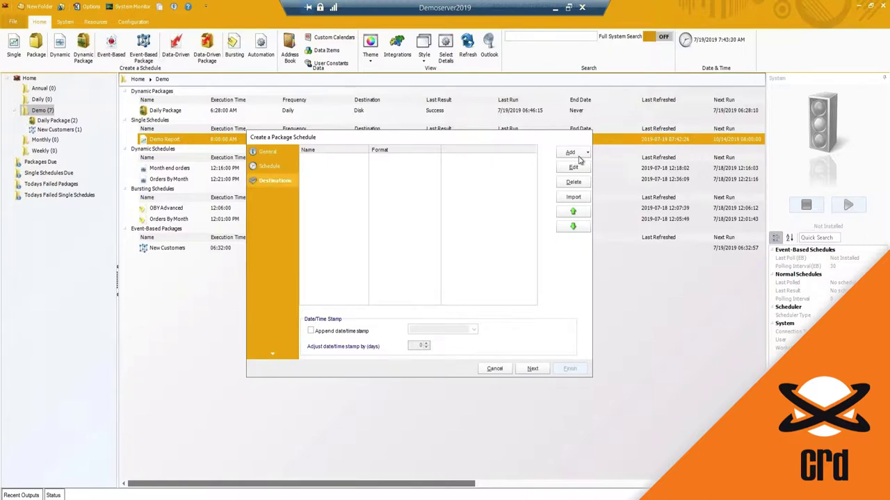
Import the existing Email destination into the package.
left_click(573, 197)
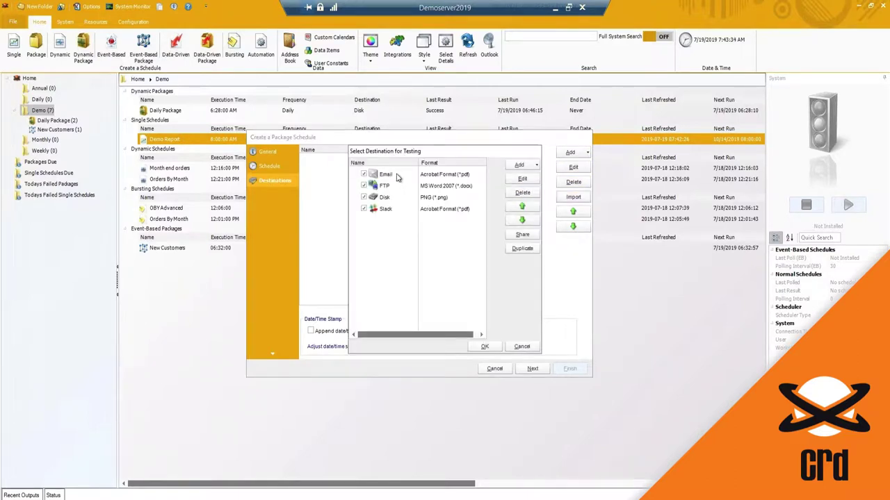
left_click(381, 174)
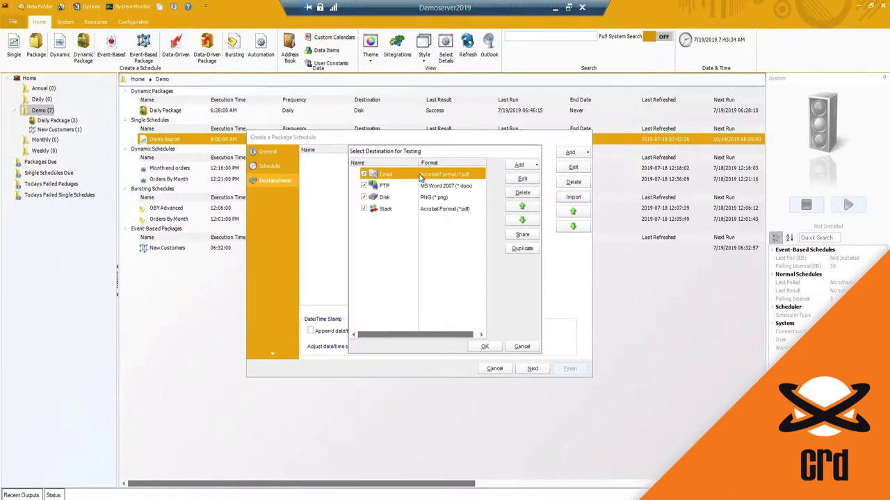
left_click(486, 346)
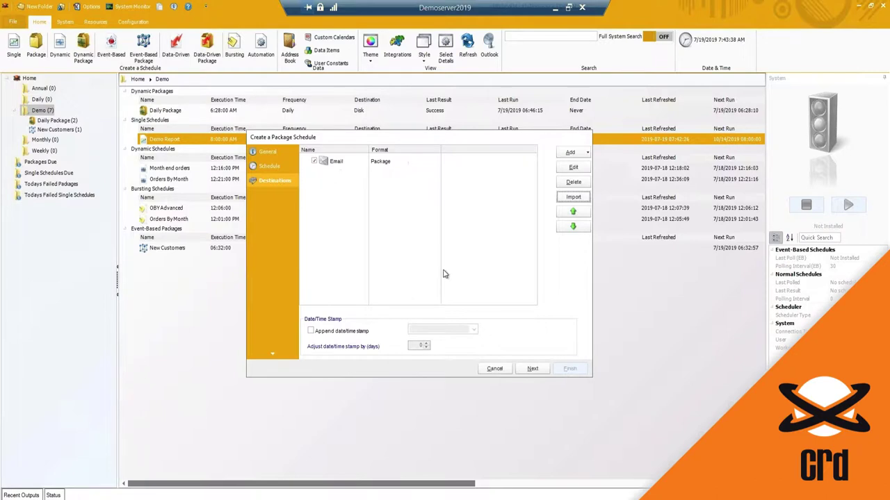
left_click(532, 369)
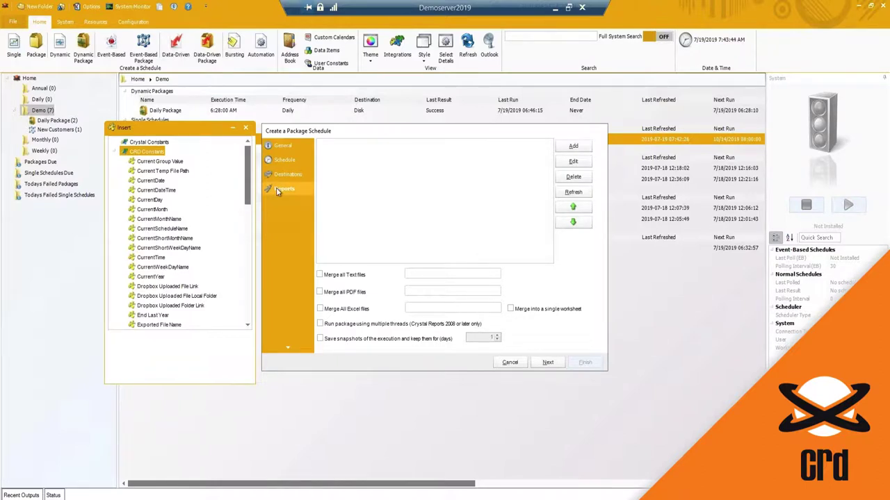
Add samplerpt.rpt as Top 20 Companies, exported as CSV in Legacy mode.
left_click(573, 146)
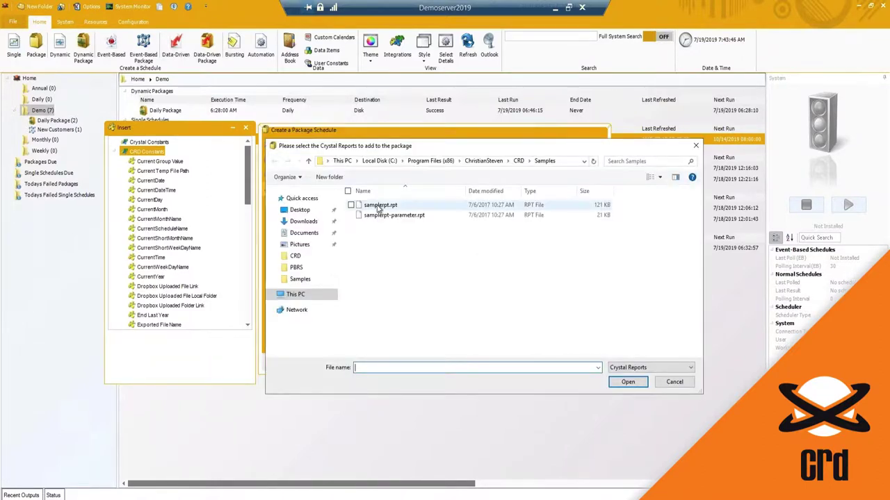
double_click(380, 205)
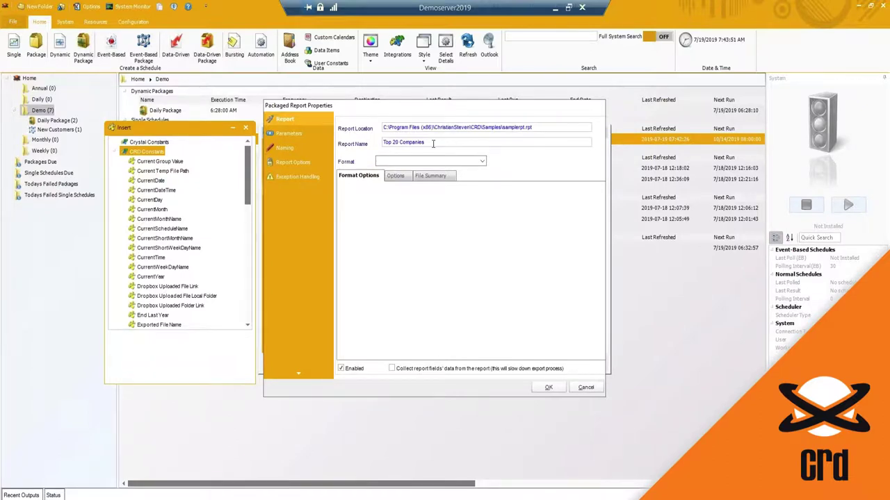
left_click(481, 162)
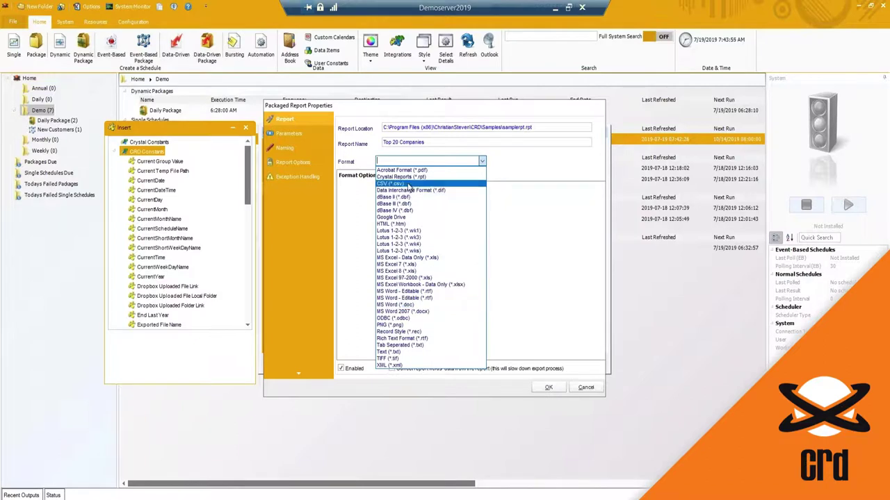
left_click(409, 184)
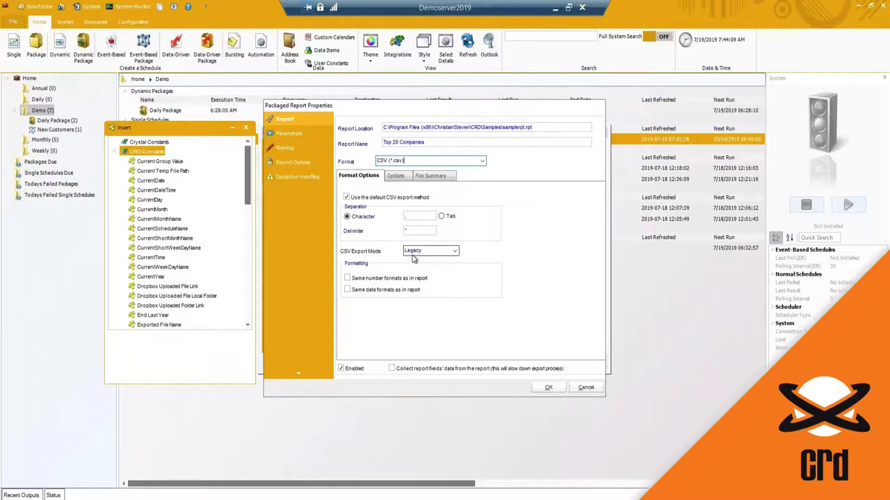
left_click(453, 253)
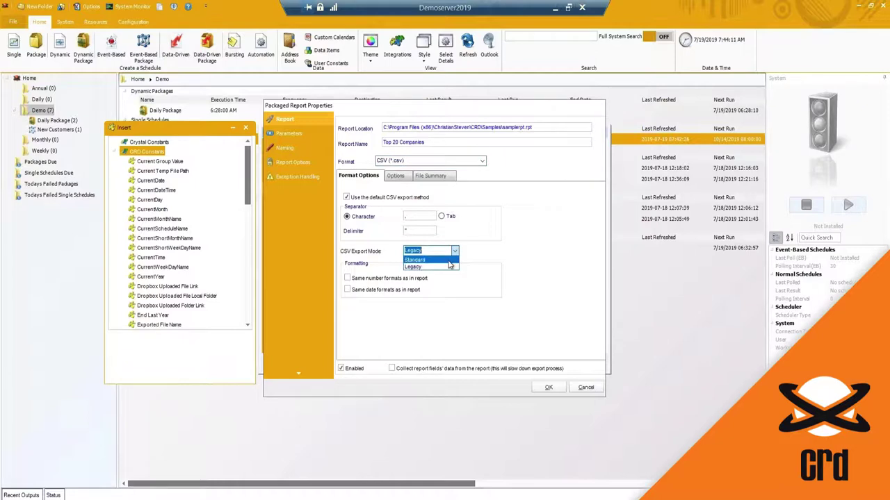
left_click(450, 267)
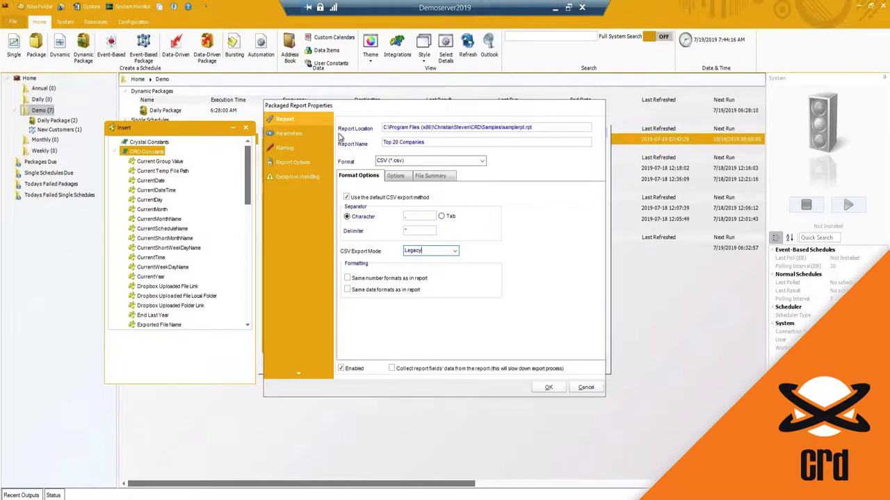
left_click(303, 133)
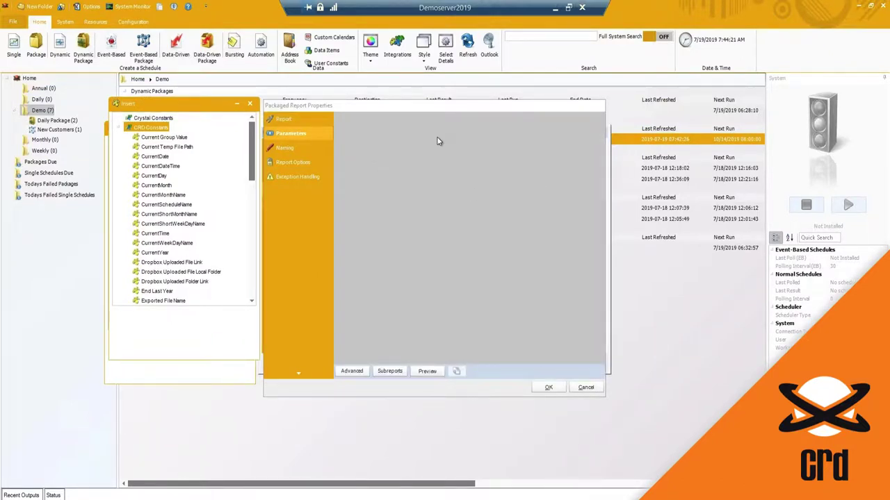
Set the custom output name to 'Top 20 Companies' with CurrentDate appended.
left_click(286, 149)
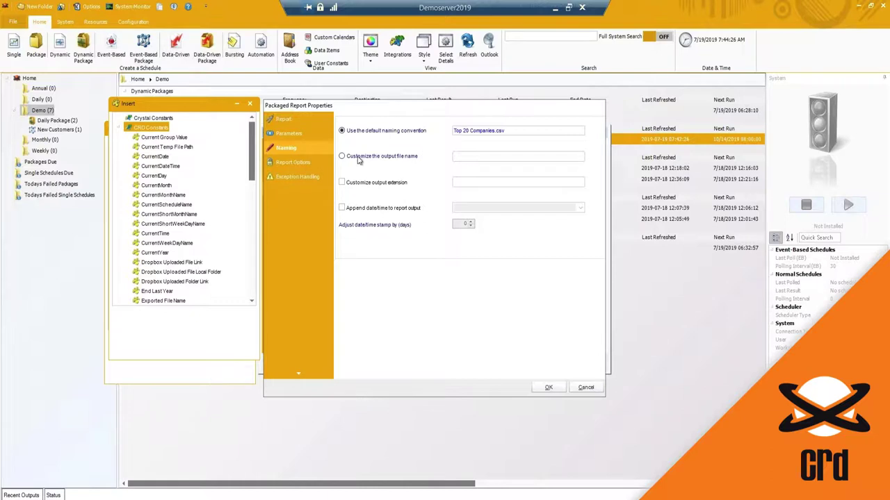
left_click_drag(494, 130, 426, 129)
key("ctrl+c")
left_click(405, 157)
key("ctrl+v")
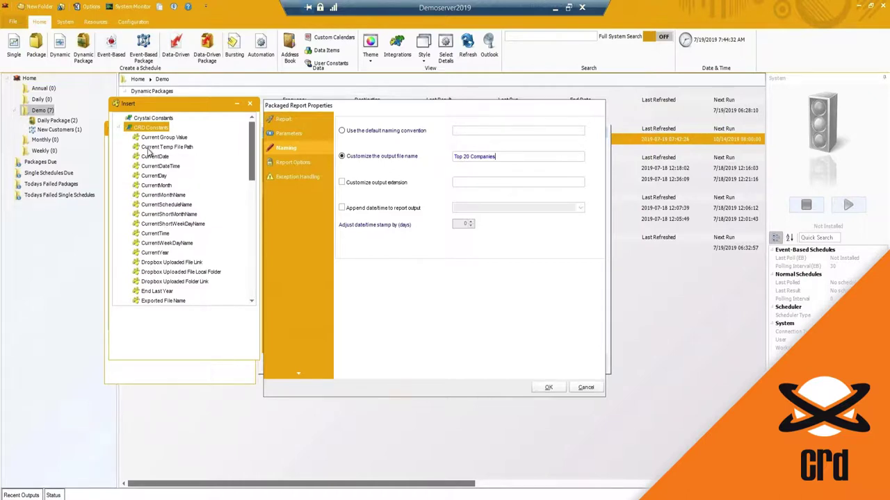
left_click(150, 157)
left_click_drag(148, 161, 455, 157)
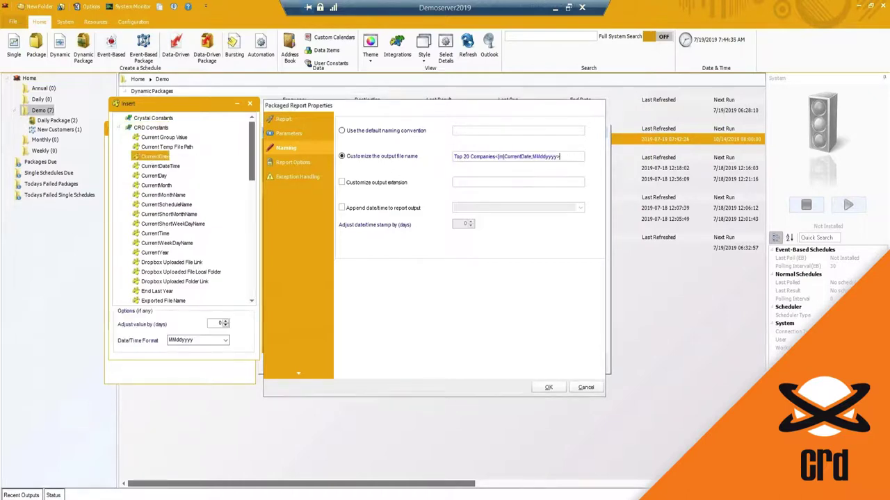
Review the database login and exception handling pages, then confirm the report.
left_click(303, 165)
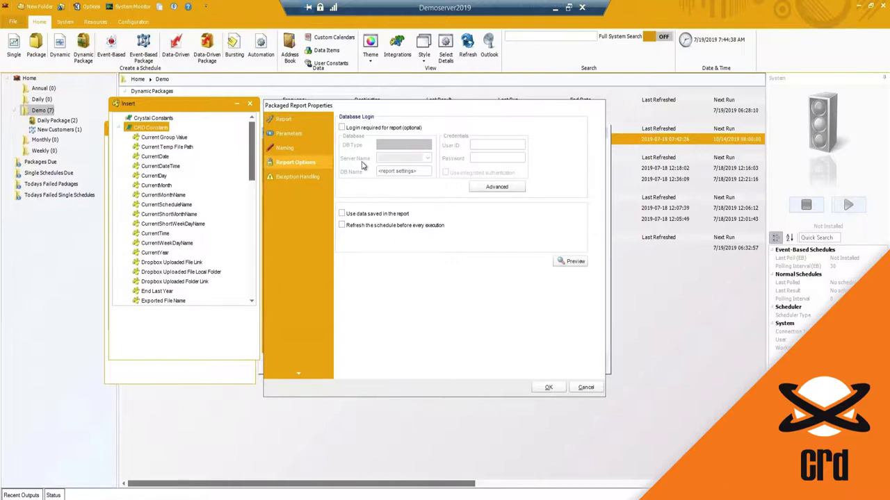
left_click(314, 178)
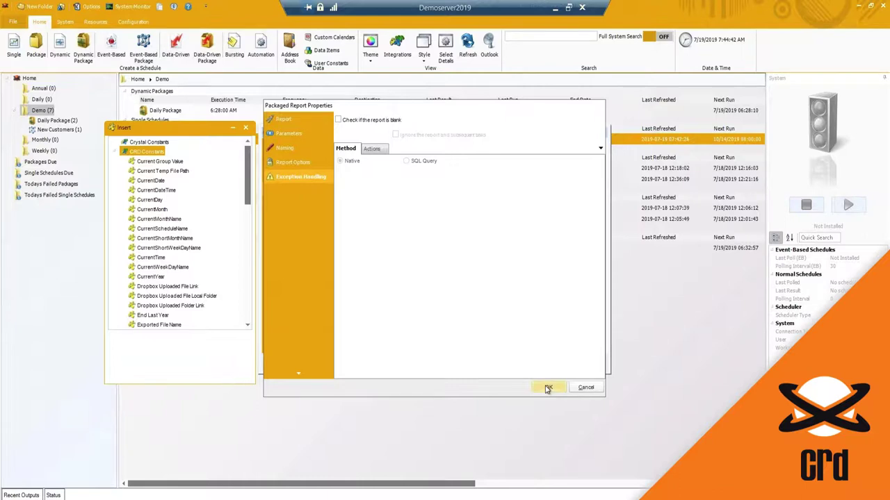
left_click(548, 388)
left_click(358, 146)
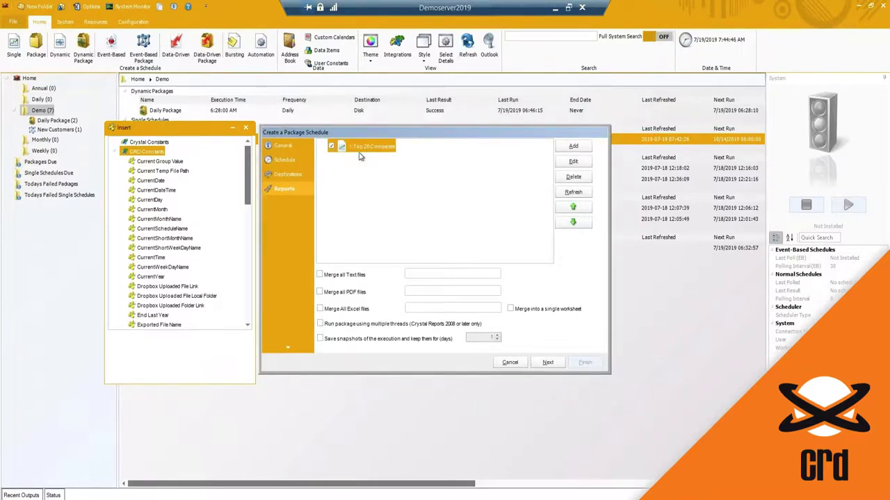
Add samplerpt-parameter.rpt as a PDF report with company parameter Bon app'.
left_click(573, 149)
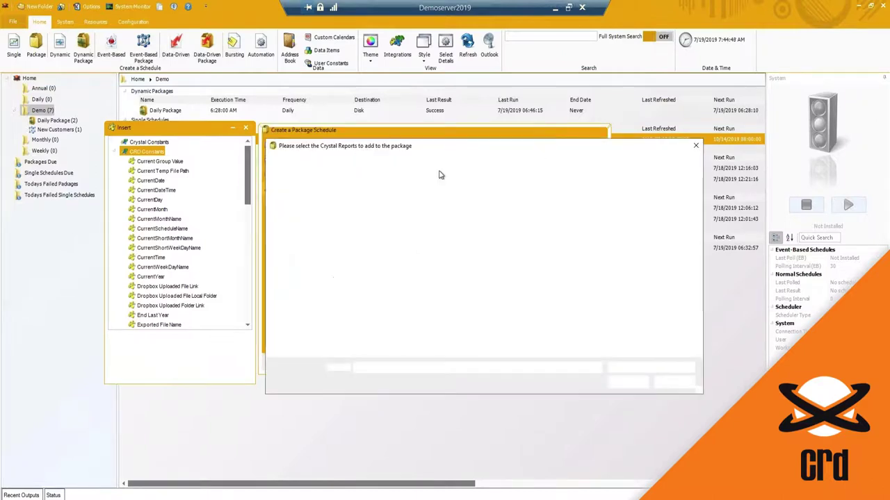
double_click(407, 215)
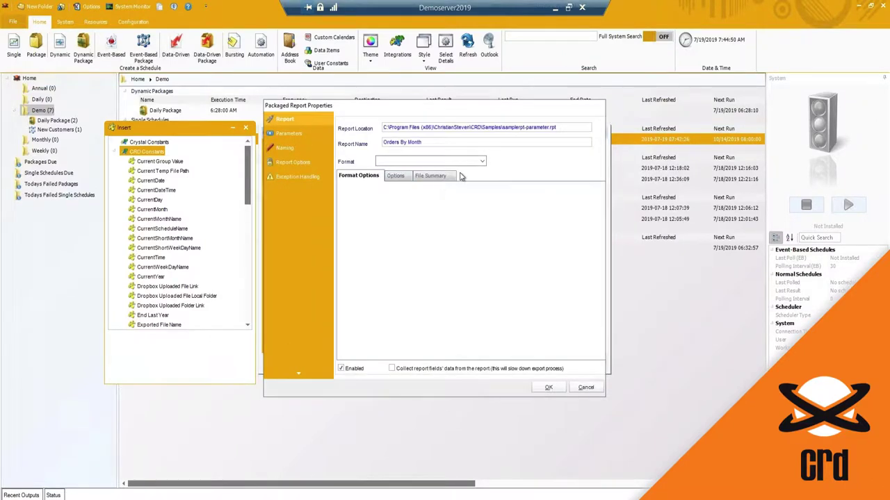
left_click(482, 161)
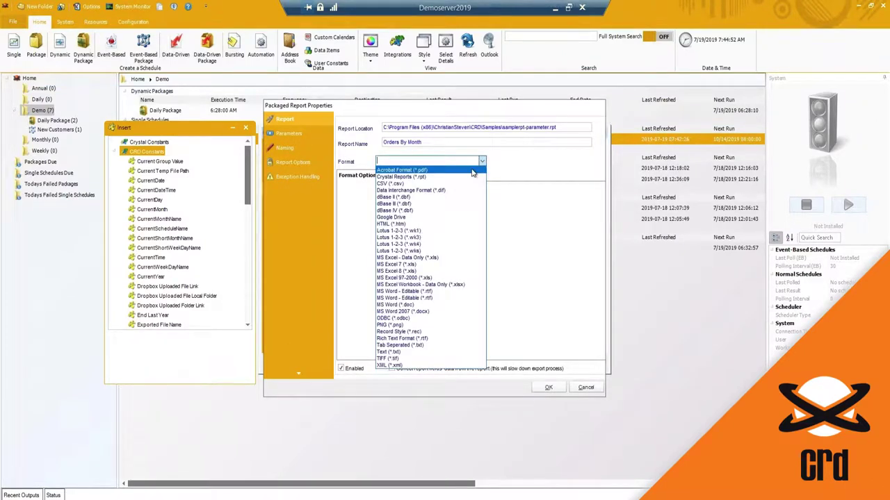
left_click(472, 171)
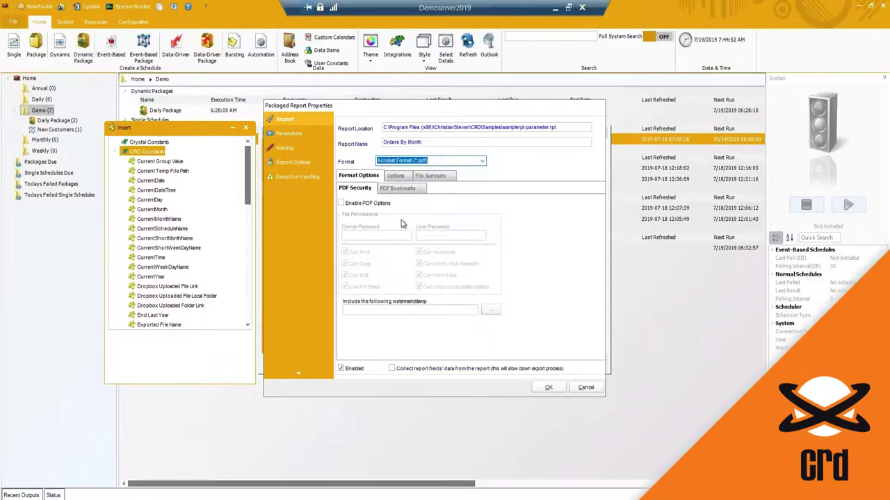
left_click(288, 133)
left_click(516, 137)
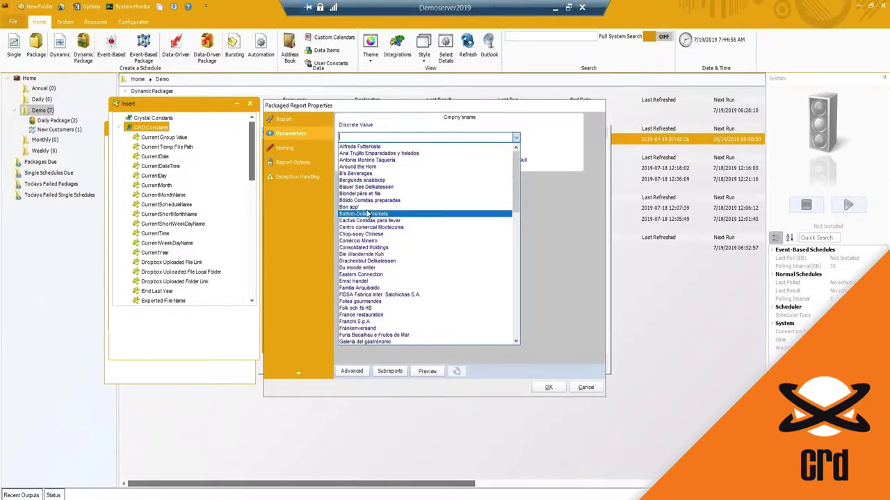
left_click(368, 207)
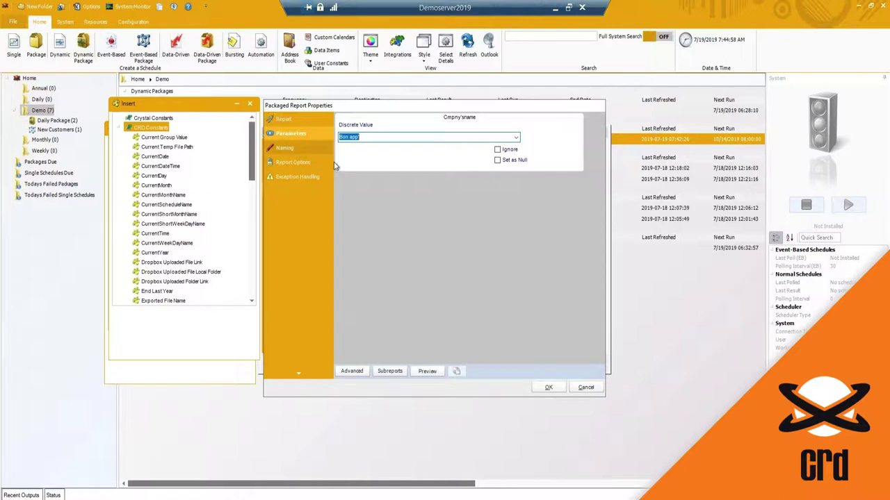
Give the report a custom output name 'Orders By Month'.
left_click(289, 147)
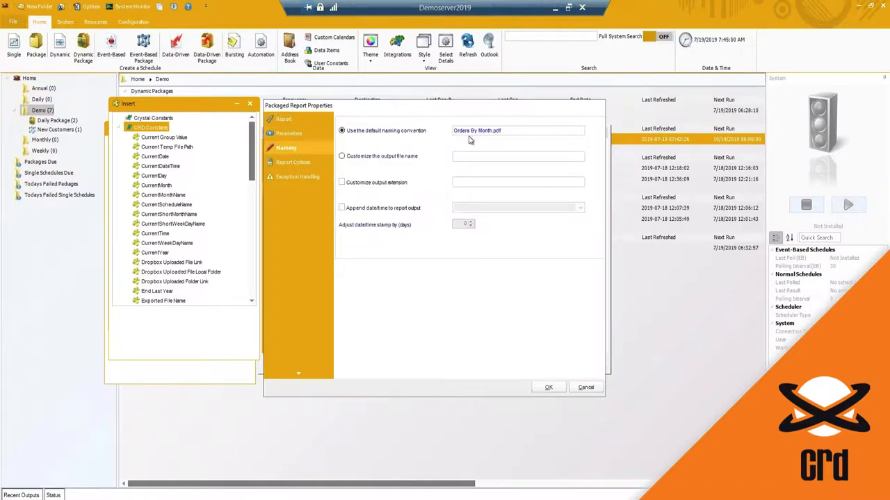
left_click_drag(454, 131, 491, 130)
key("ctrl+c")
left_click(373, 158)
left_click(455, 157)
key("ctrl+v")
Append CurrentDate (MMddyyyy) to the Orders By Month file name and confirm the report.
left_click(149, 157)
left_click_drag(148, 157, 535, 158)
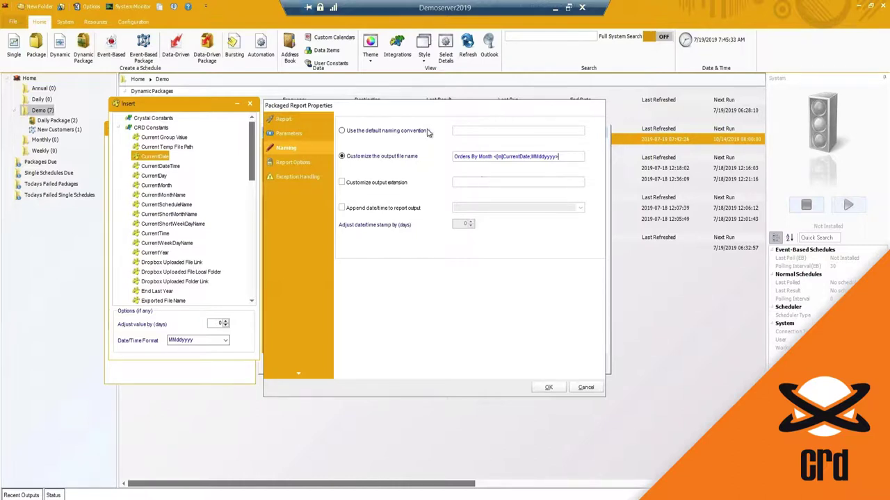
left_click_drag(419, 106, 429, 114)
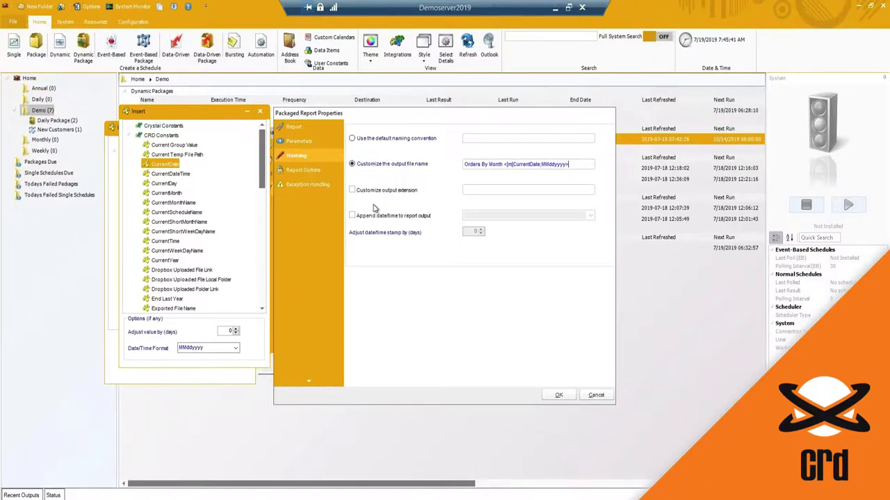
left_click(310, 169)
left_click(309, 183)
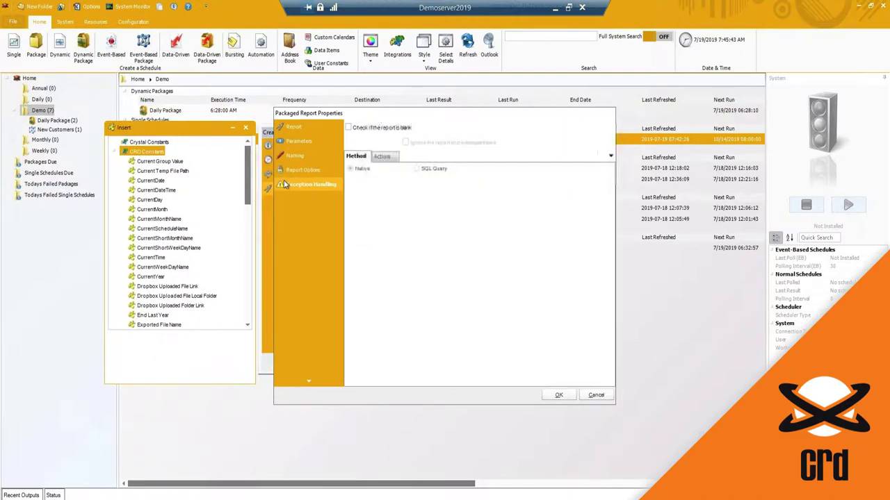
left_click(553, 396)
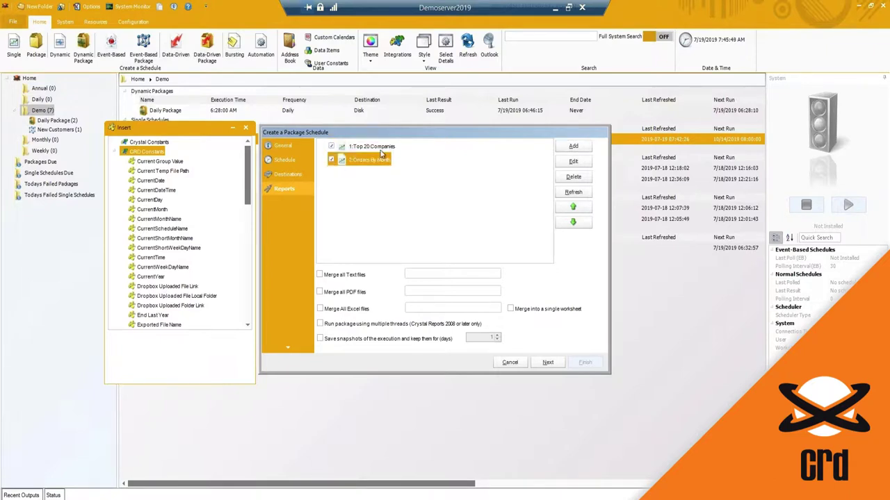
Select Top 20 Companies and view its PDF output options.
left_click_drag(391, 136, 394, 129)
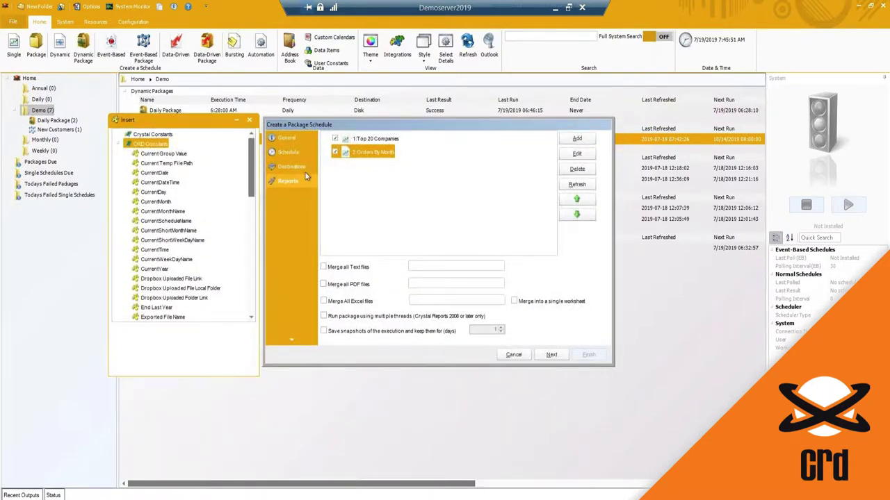
left_click(356, 139)
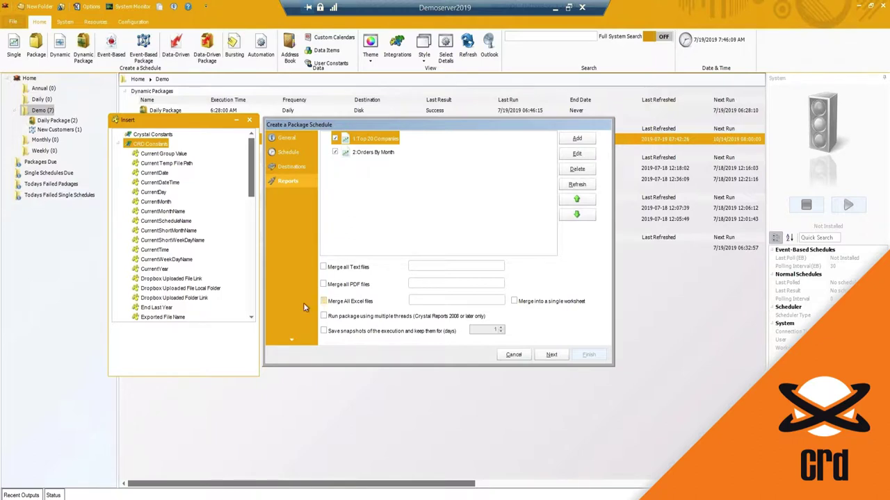
left_click(324, 285)
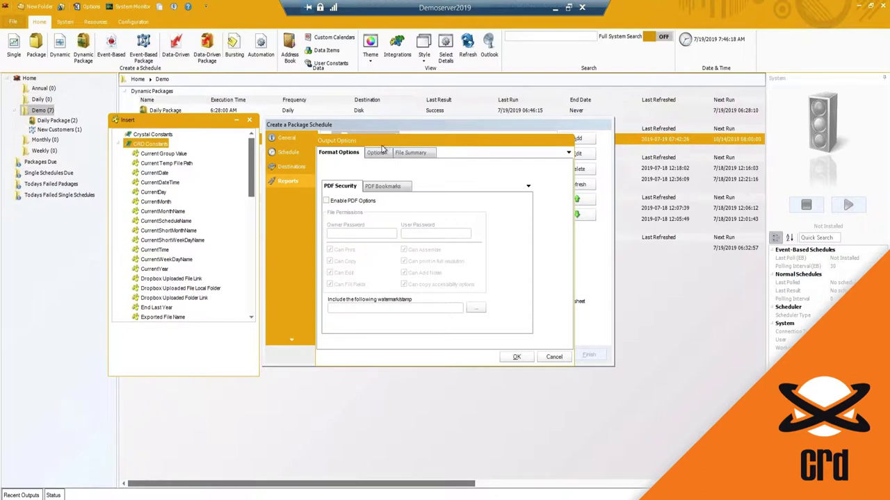
Merge all PDFs into 'Combined Daily Report' with the current date appended.
left_click(515, 357)
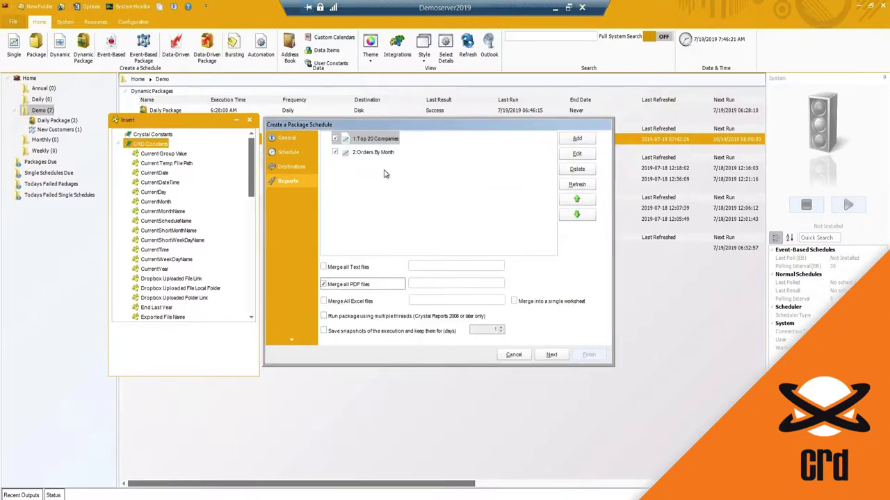
left_click(440, 285)
type("Combine")
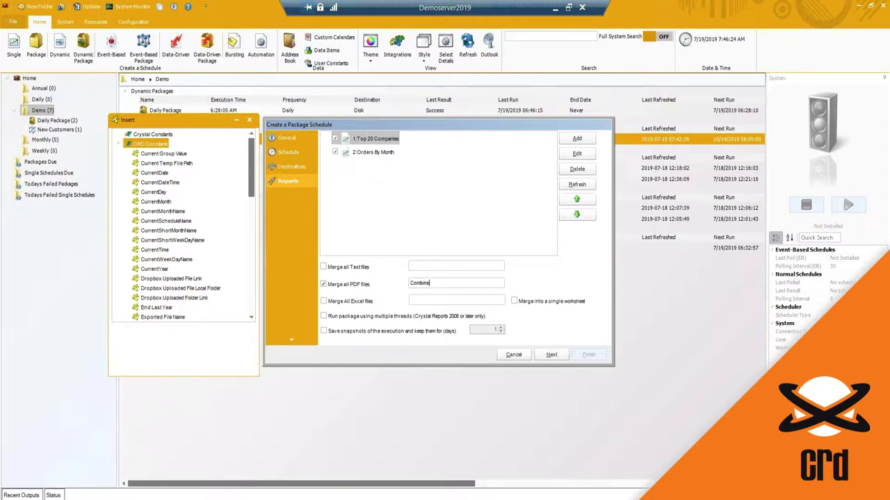
type("d Daily Report")
left_click_drag(148, 173, 445, 285)
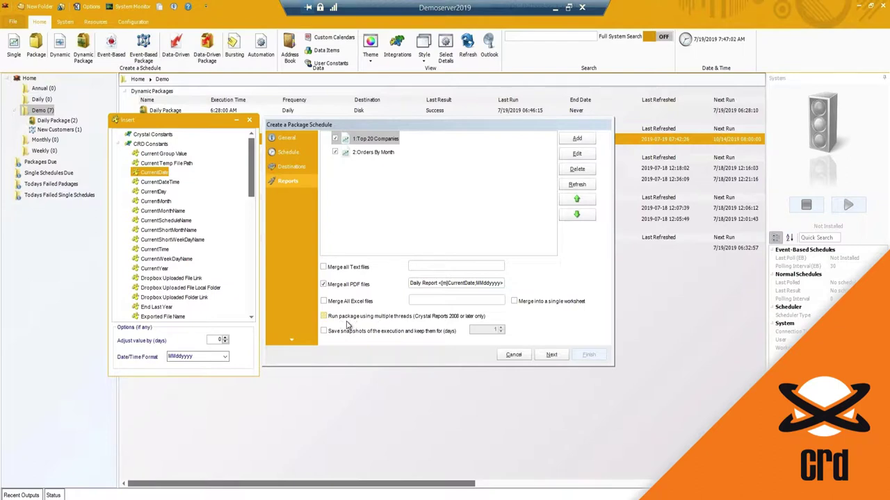
Look over Top 20 Companies and Orders By Month, then advance to Exception Handling.
left_click(374, 138)
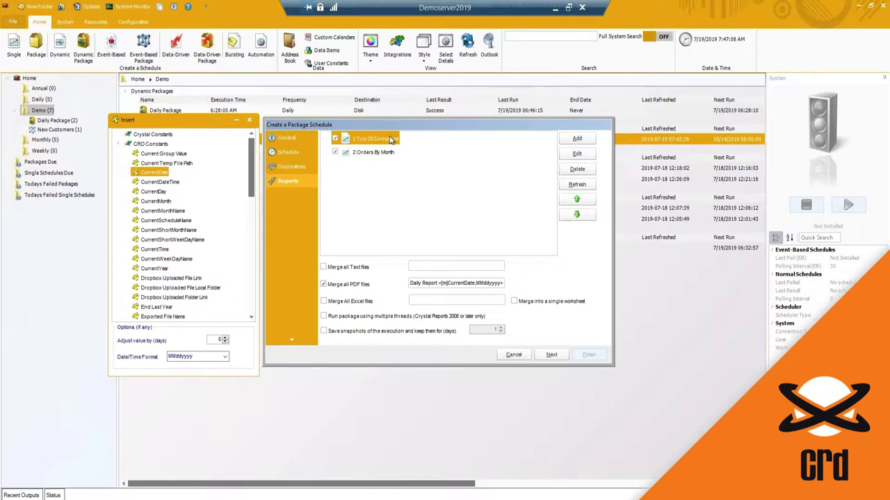
left_click(364, 152)
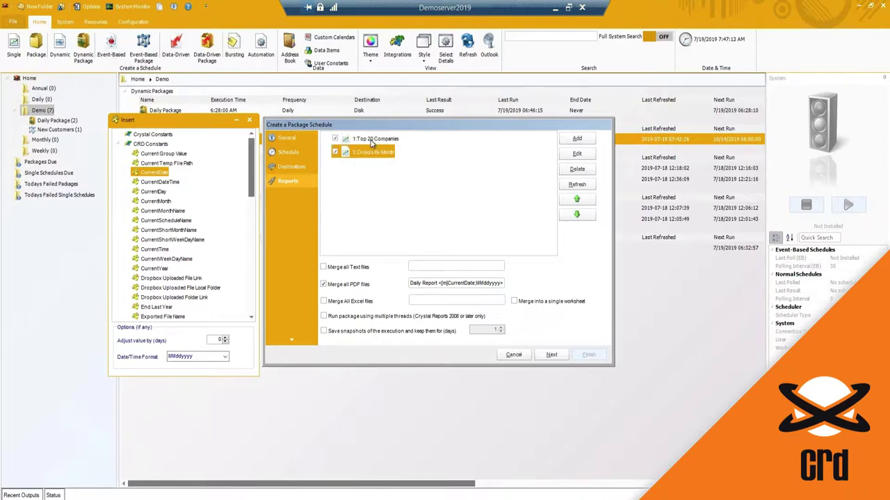
left_click(374, 141)
left_click(369, 152)
left_click(367, 139)
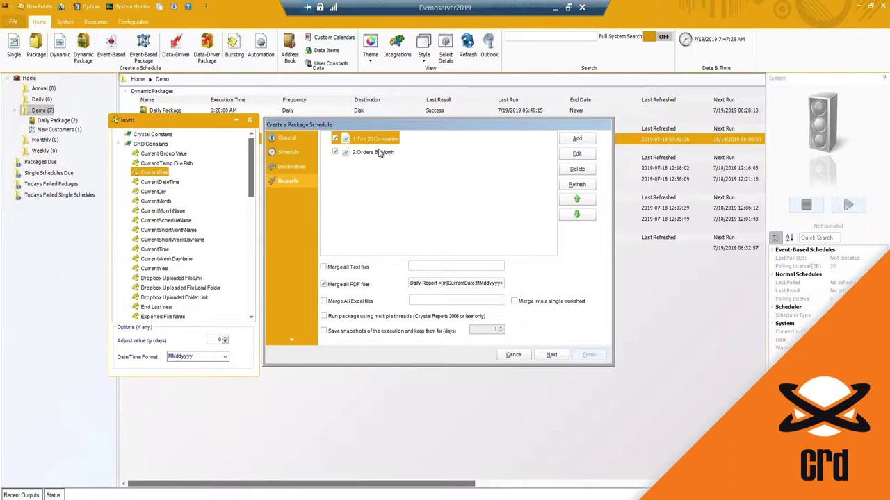
left_click(380, 153)
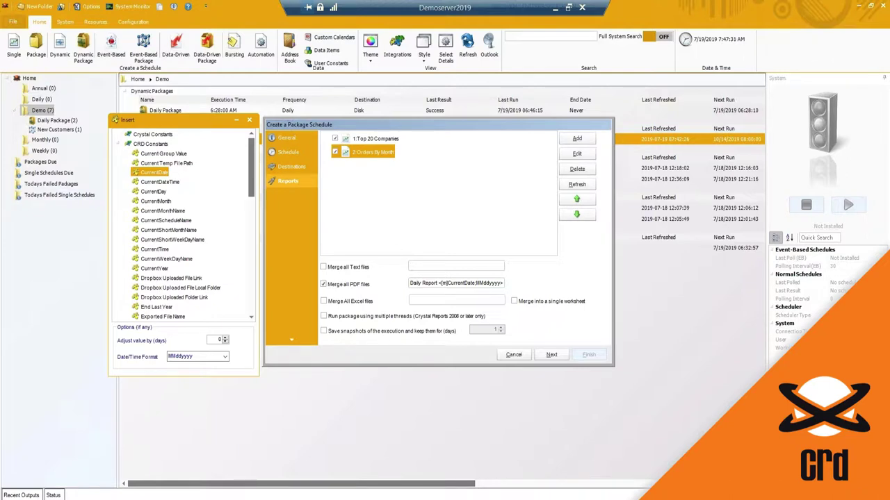
left_click(388, 141)
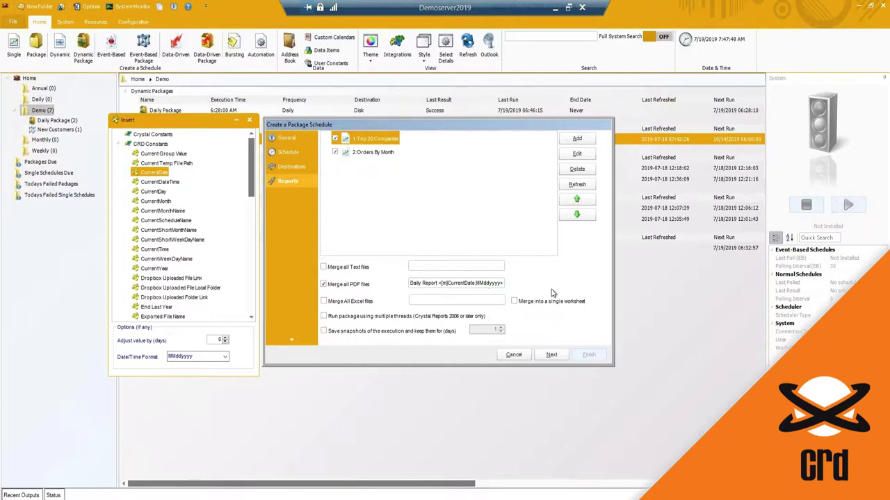
left_click(553, 356)
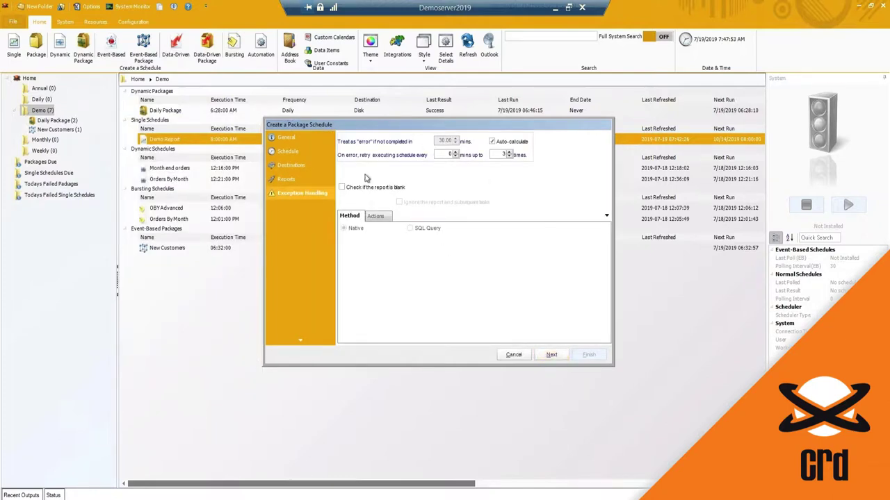
Recheck the package's report list and exception handling settings.
left_click(292, 179)
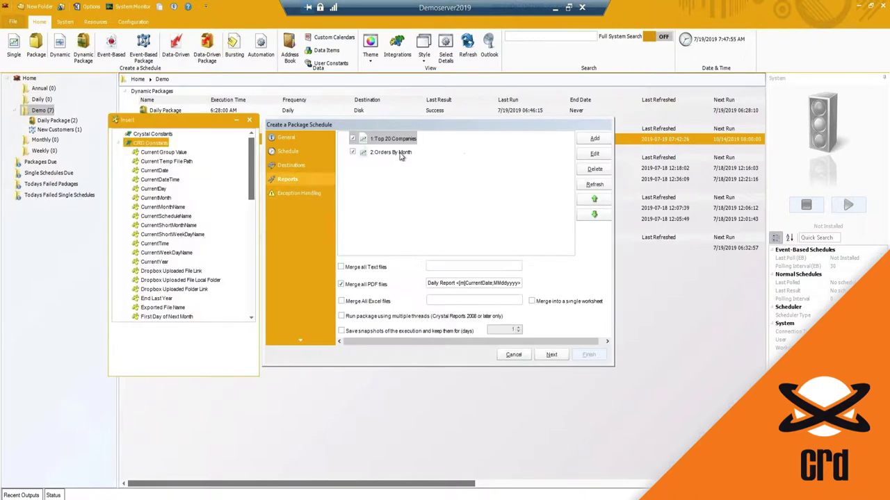
left_click(309, 193)
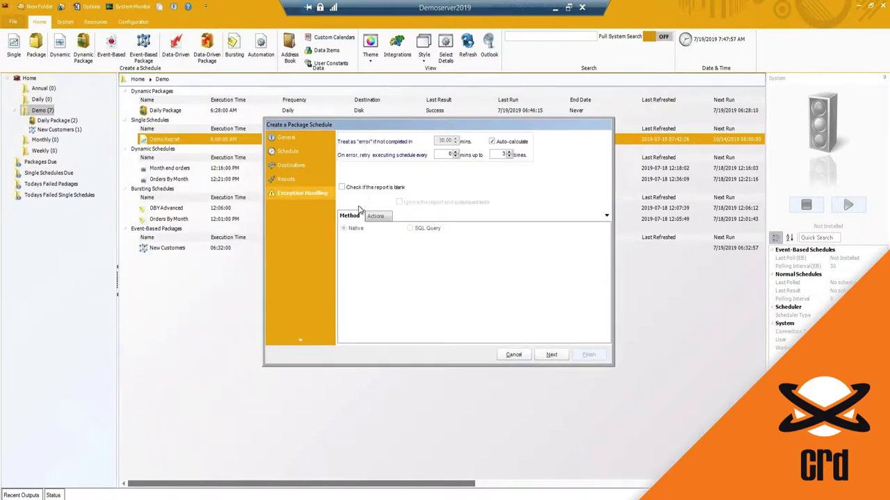
left_click_drag(404, 129, 402, 134)
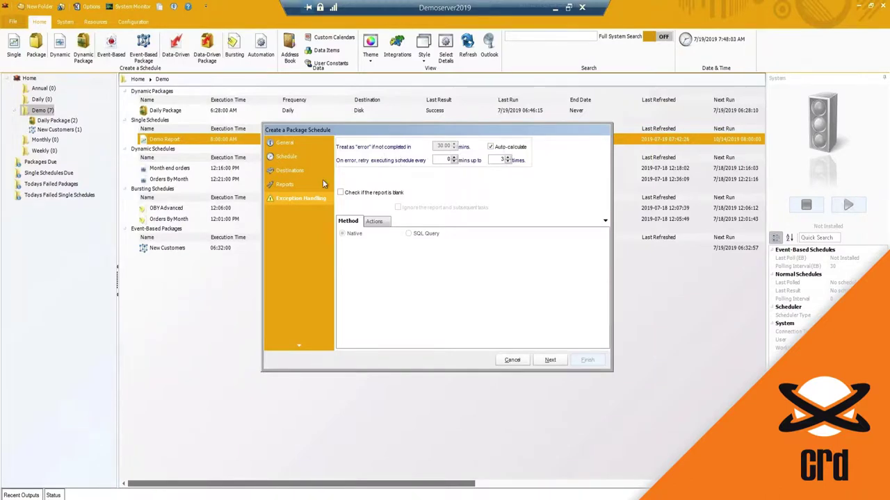
left_click(291, 185)
left_click(384, 159)
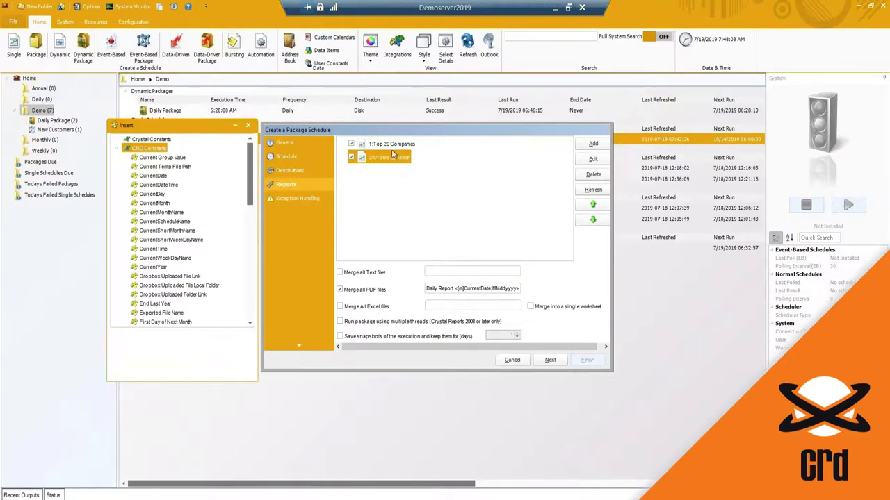
left_click(310, 198)
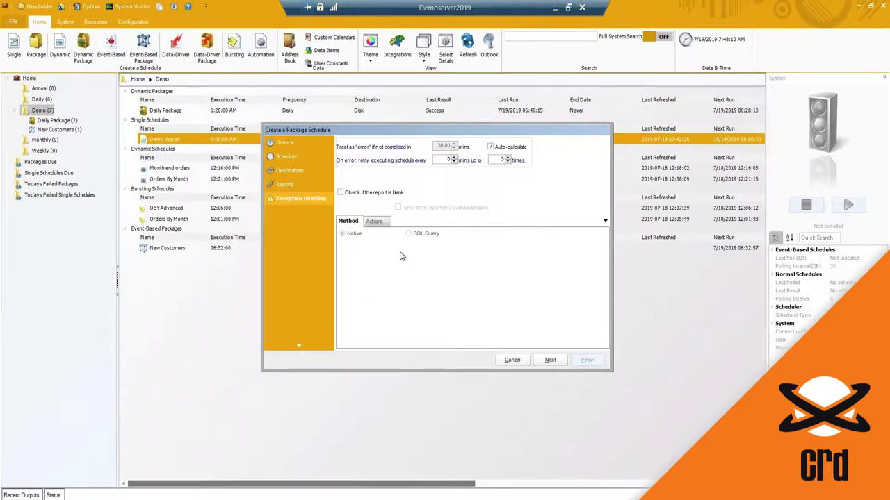
Skip custom tasks and finish creating the package schedule.
left_click(550, 360)
left_click_drag(436, 206, 443, 165)
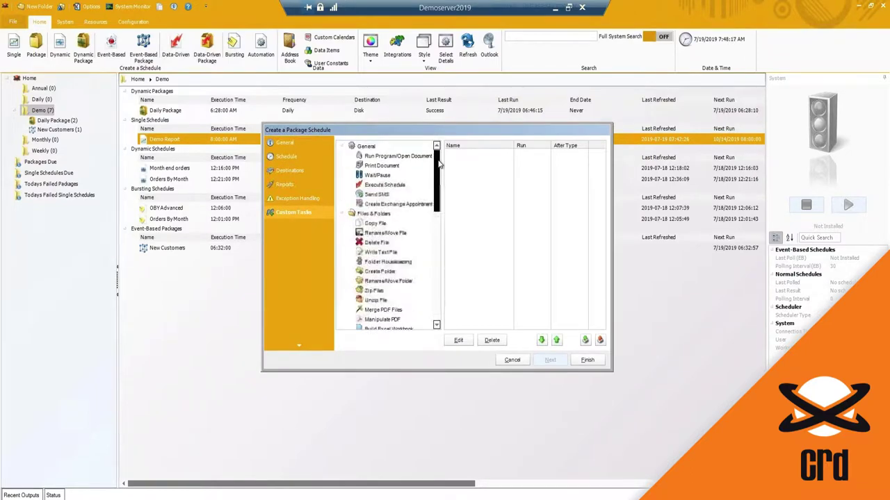
left_click(587, 361)
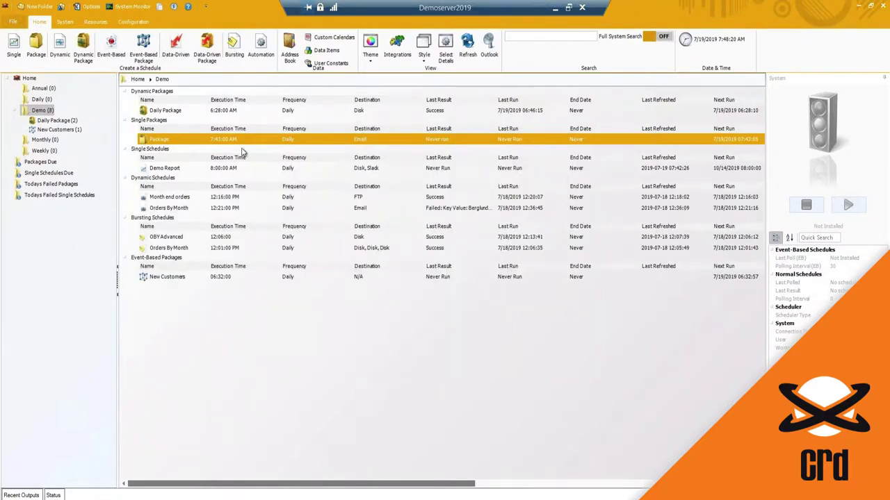
left_click(167, 170)
left_click(150, 149)
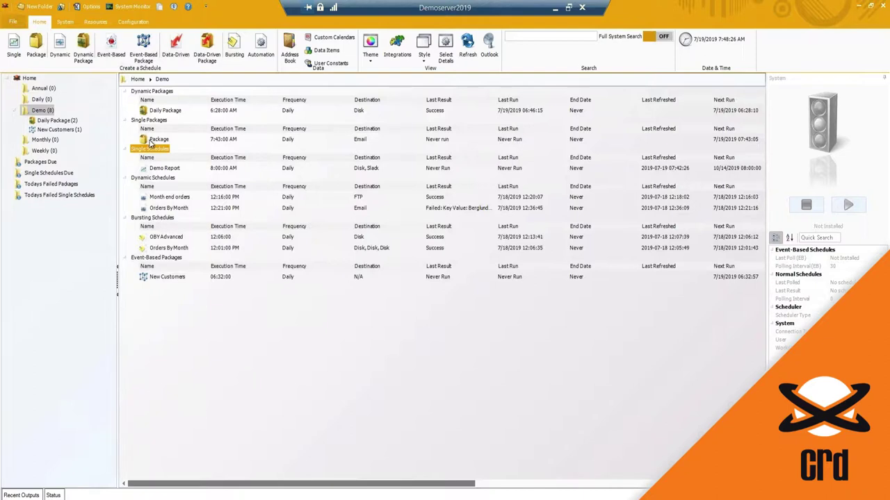
left_click(167, 169)
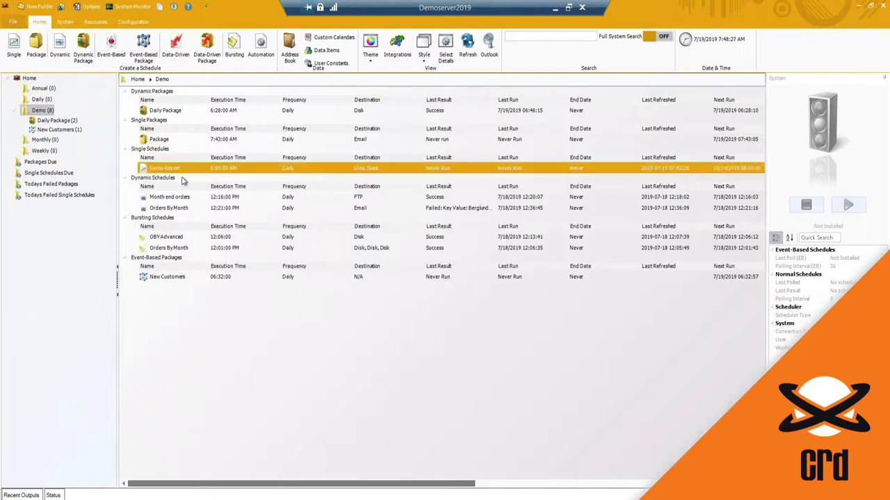
left_click(153, 139)
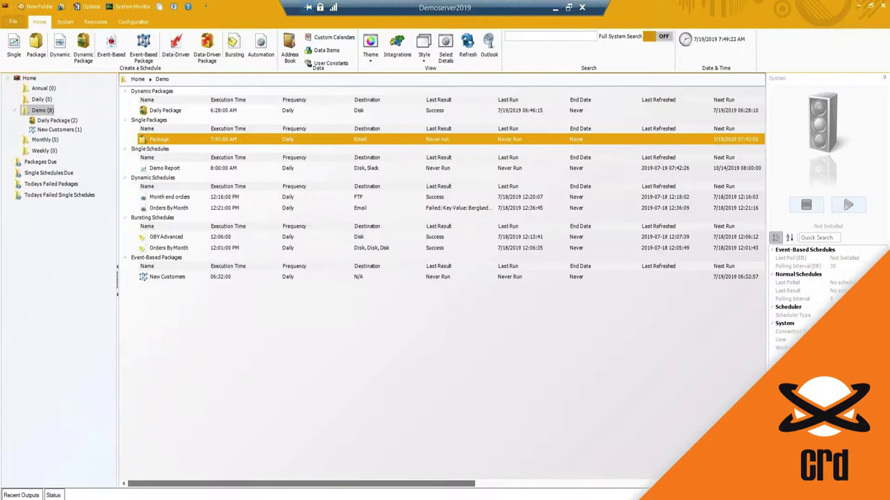
Launch the Dynamic Schedule wizard from the Home ribbon's Dynamic button.
left_click(61, 45)
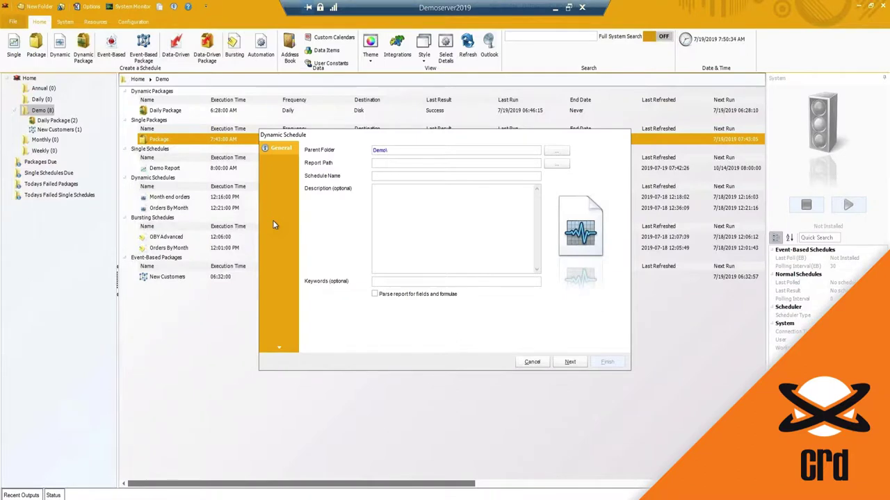
Choose samplerpt-parameter.rpt as the report and enter 'Order' for the schedule.
left_click(557, 163)
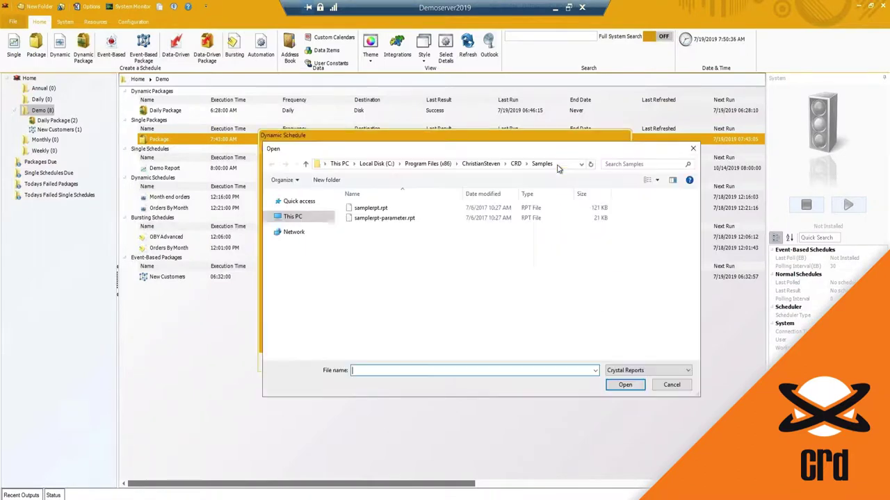
double_click(396, 218)
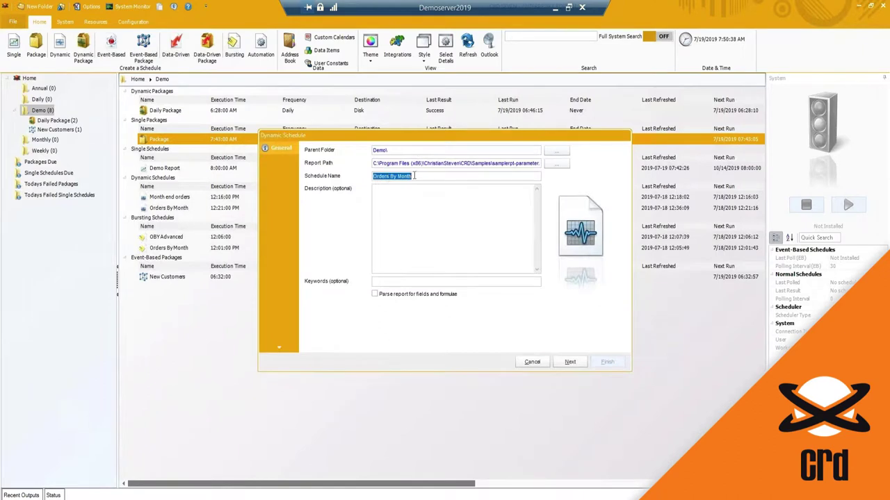
type("Order")
left_click(571, 363)
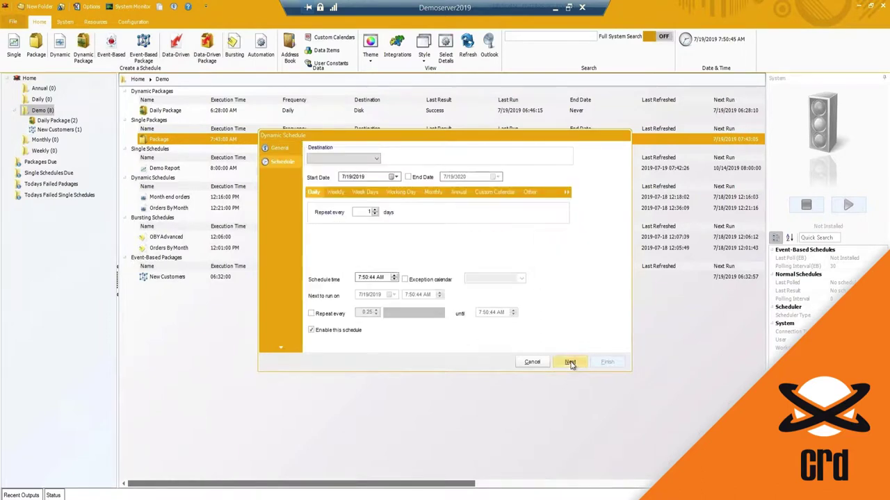
Set the destination type to Disk and proceed to the Key Parameter step.
left_click(347, 158)
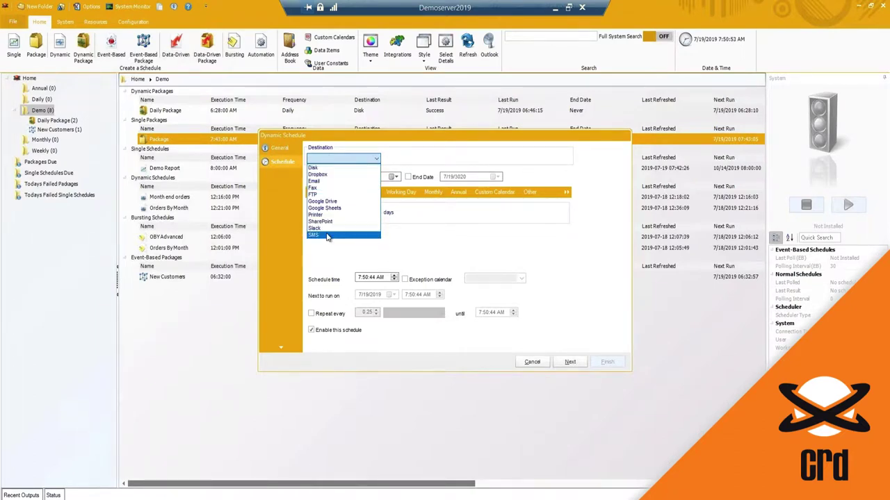
left_click(332, 168)
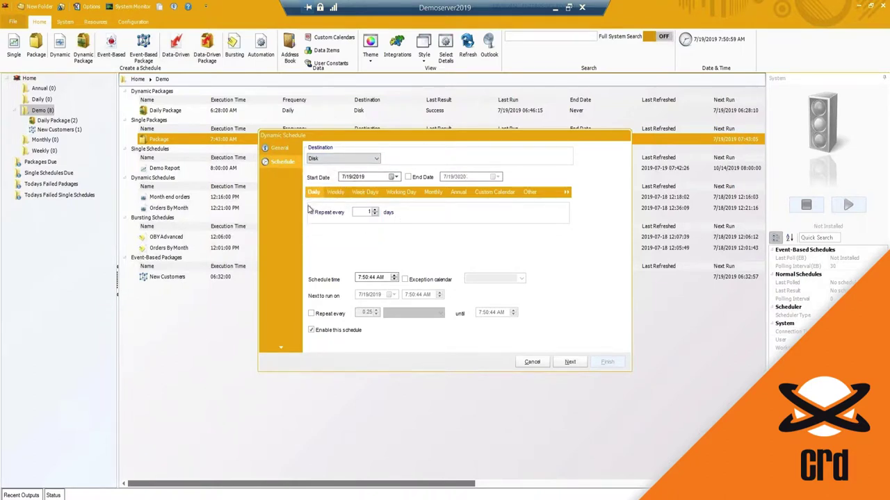
left_click(570, 362)
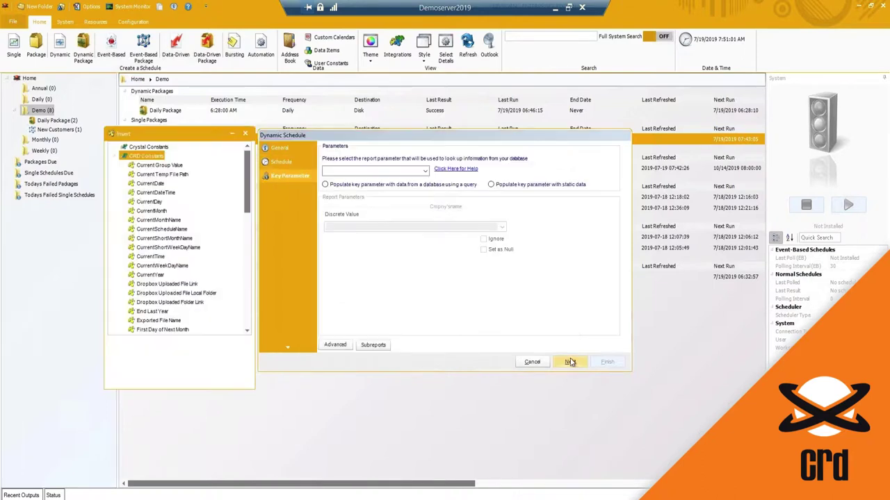
Choose Cmpny'sname as the key parameter, populated with data from a database query.
left_click_drag(419, 142, 419, 146)
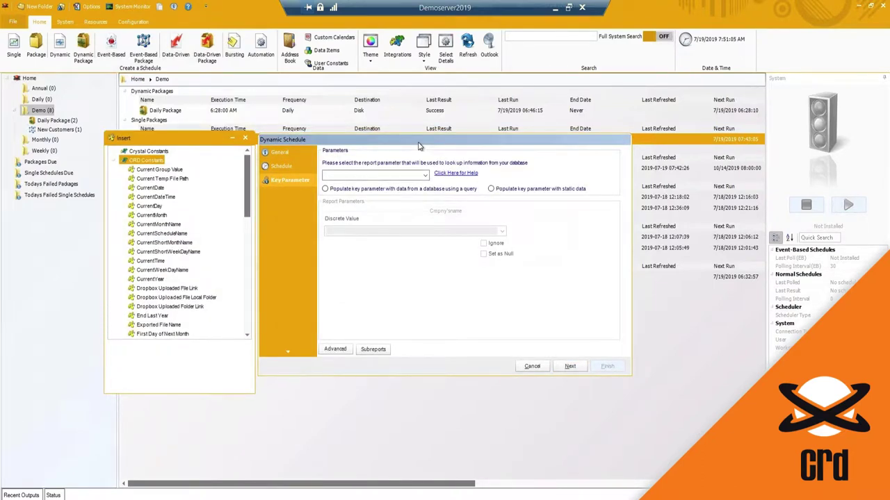
left_click(425, 175)
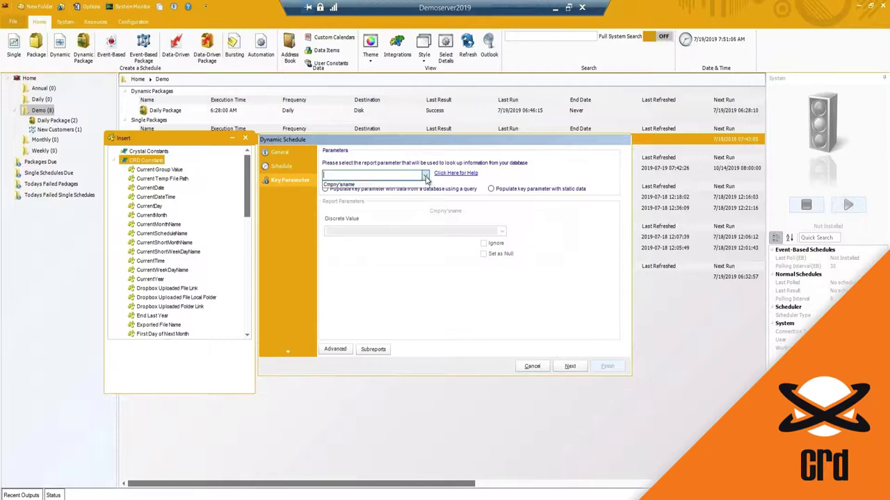
left_click(356, 185)
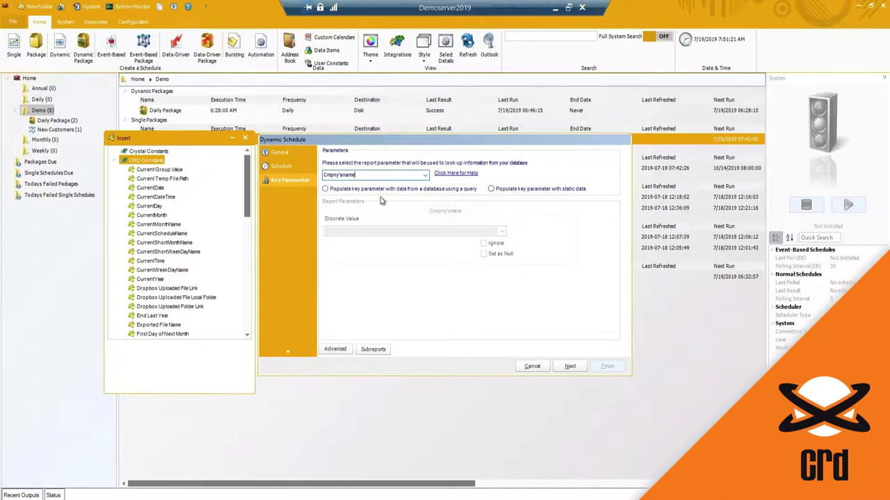
left_click(324, 188)
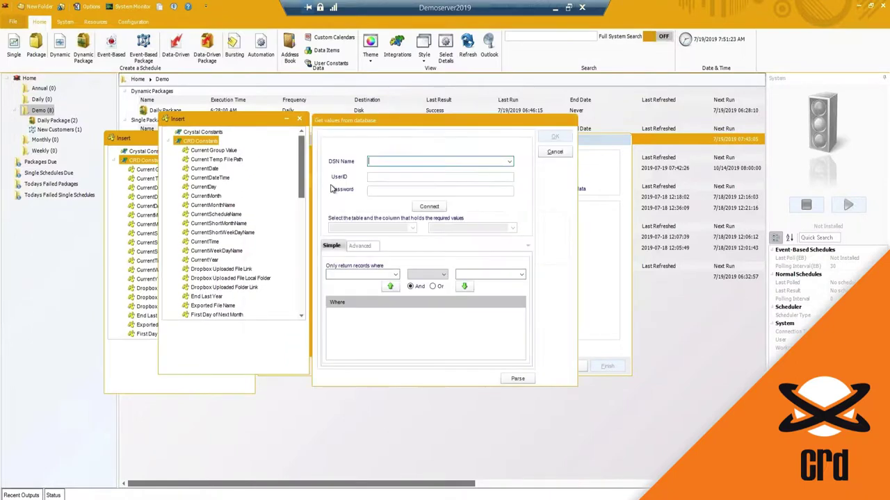
Connect to the CRD Samples data source and pick the Customers table.
left_click(510, 162)
left_click(387, 176)
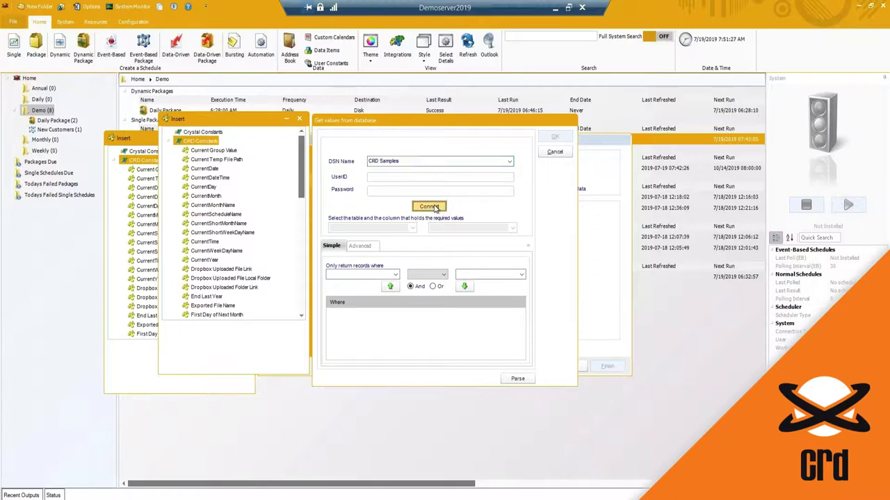
left_click(435, 207)
left_click(412, 230)
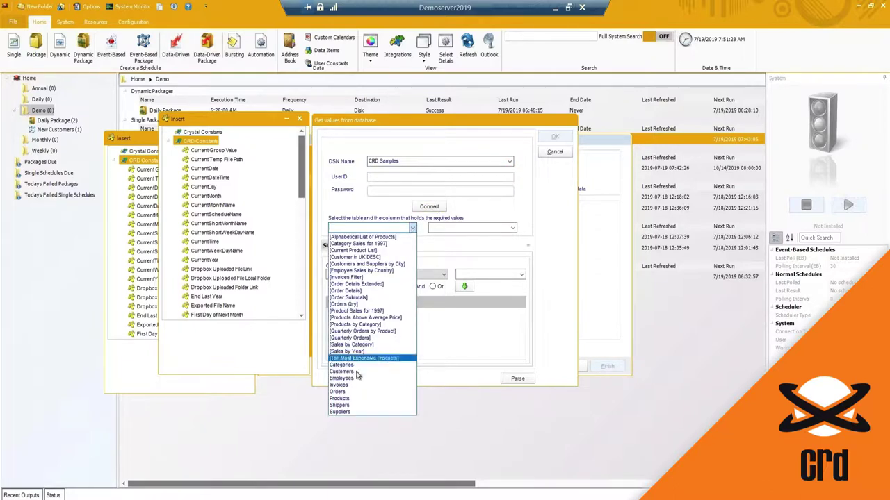
left_click(357, 373)
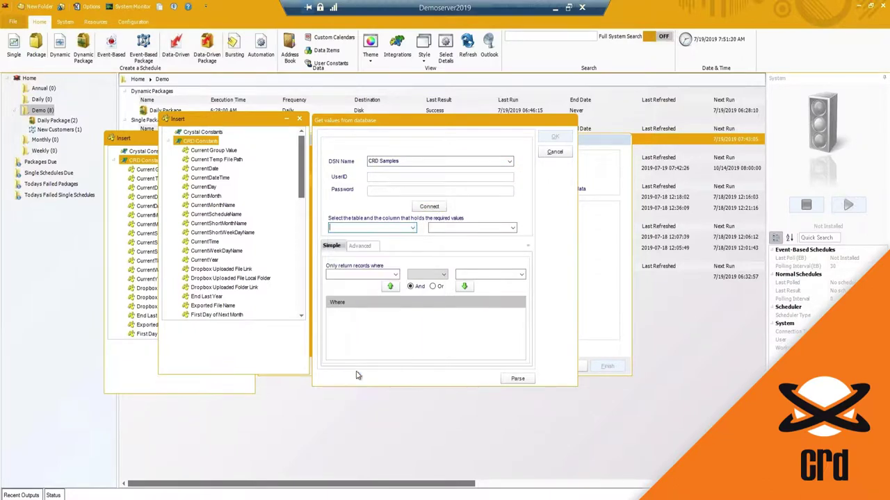
Select the CompanyName column, validate the query, preview its 91 records, and accept.
left_click(514, 380)
left_click(476, 341)
left_click(512, 228)
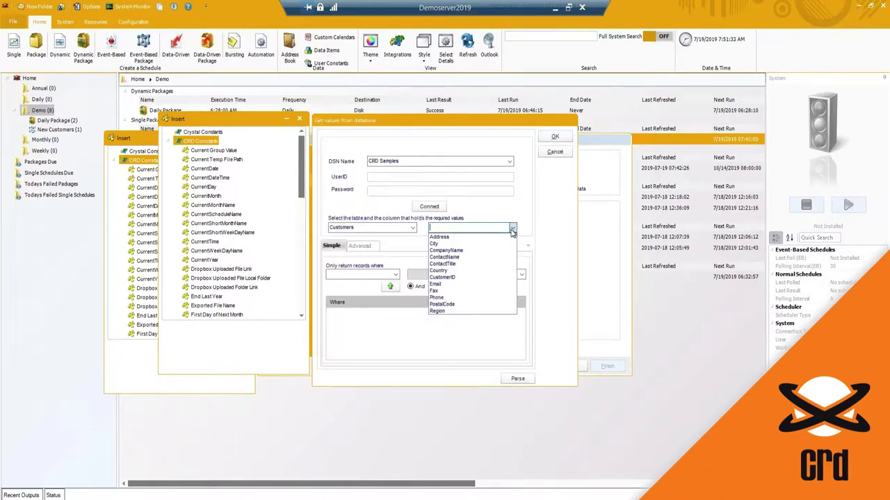
left_click(469, 254)
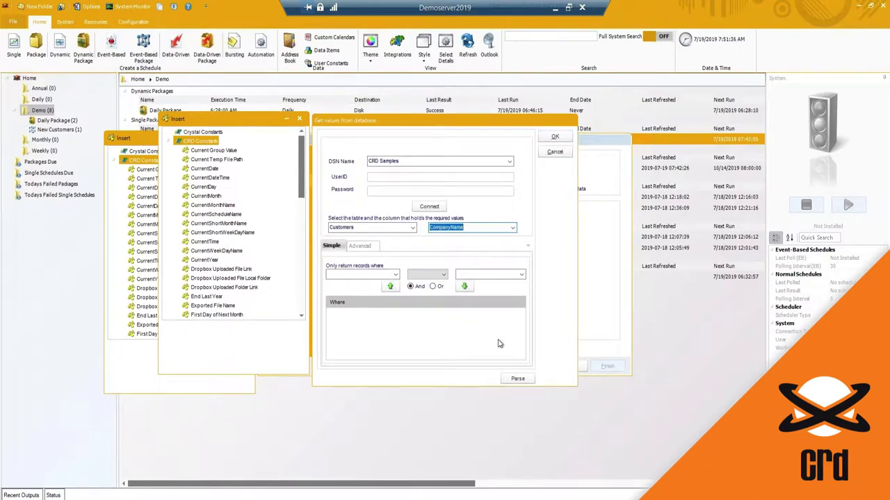
left_click(517, 379)
left_click(451, 288)
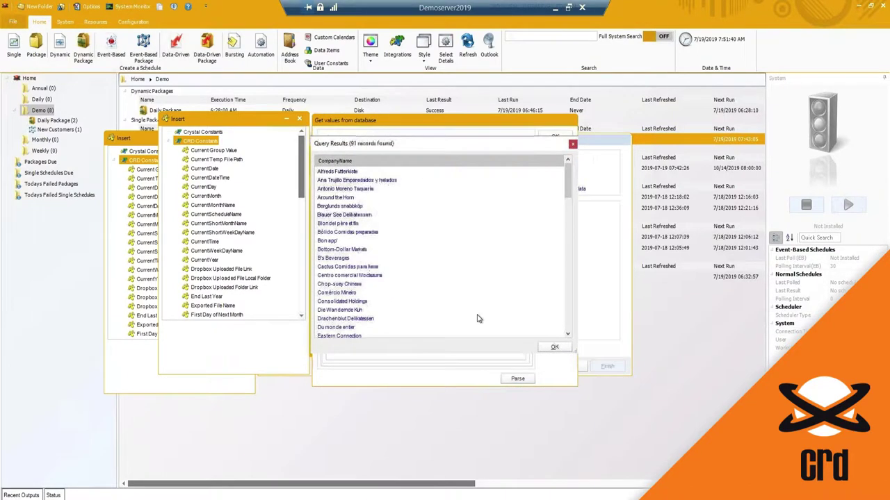
left_click(558, 348)
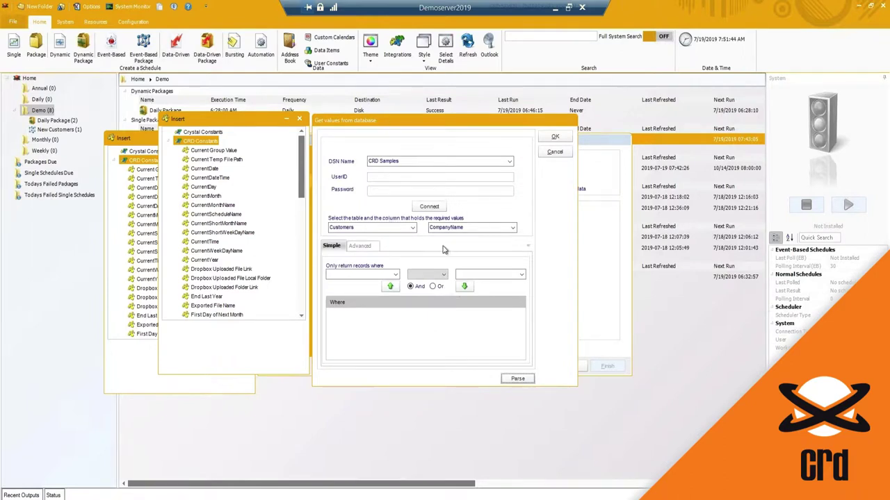
left_click(556, 139)
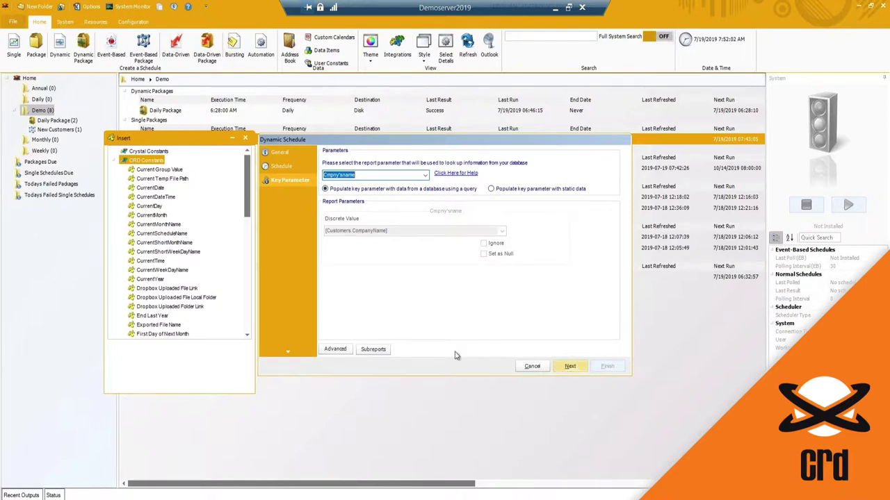
Review the record selection formula unchanged, confirm there are no subreports, and continue to Linking.
left_click(342, 350)
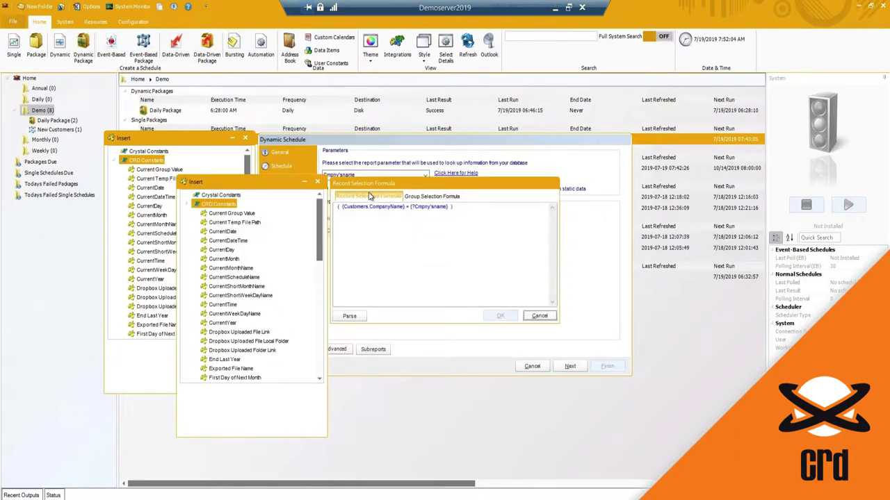
left_click(540, 317)
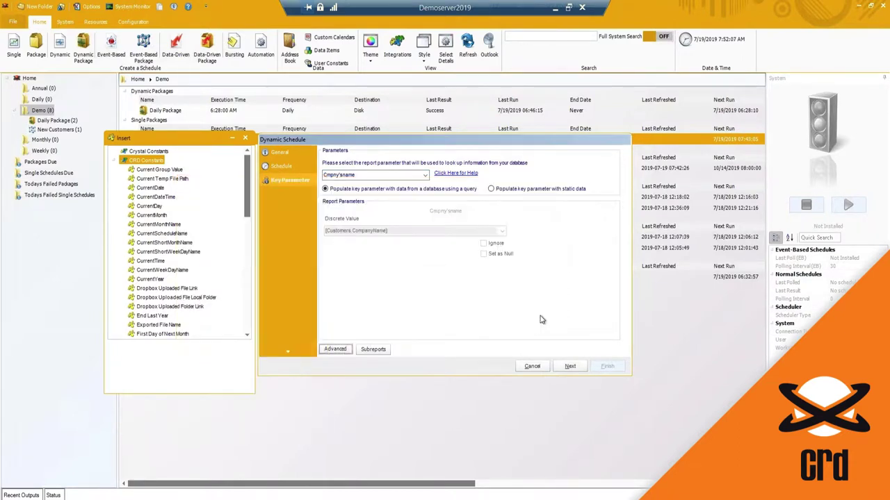
left_click(373, 350)
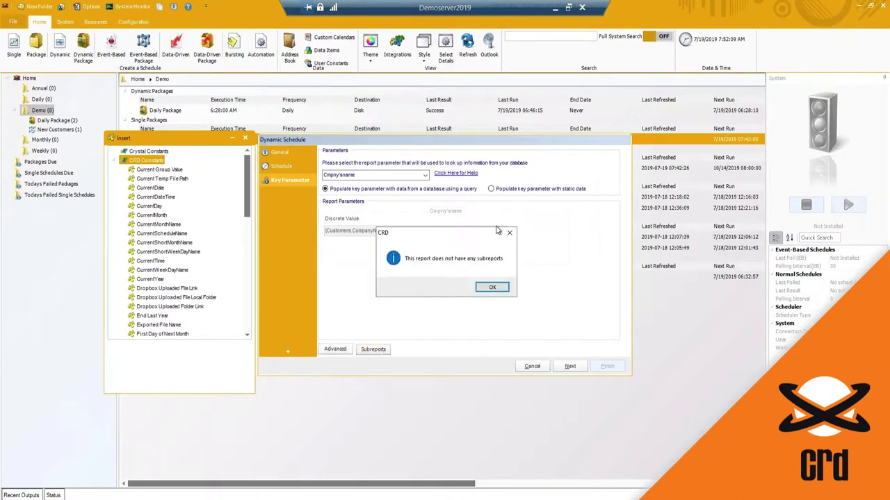
left_click(492, 289)
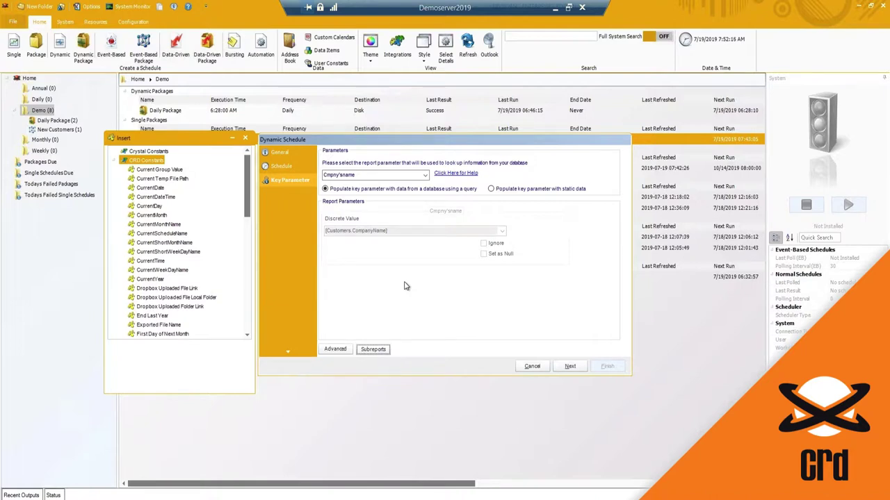
left_click(567, 372)
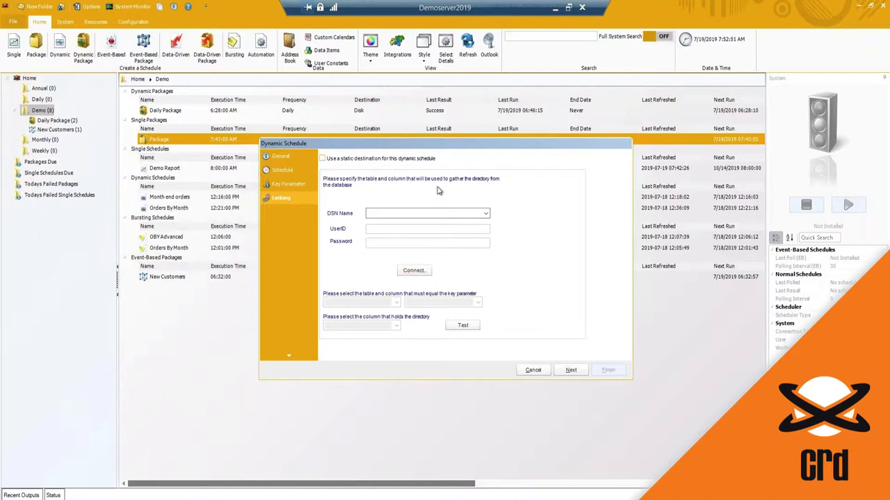
Use a static destination and browse into the Demo Reports folder for the Disk output.
left_click(486, 213)
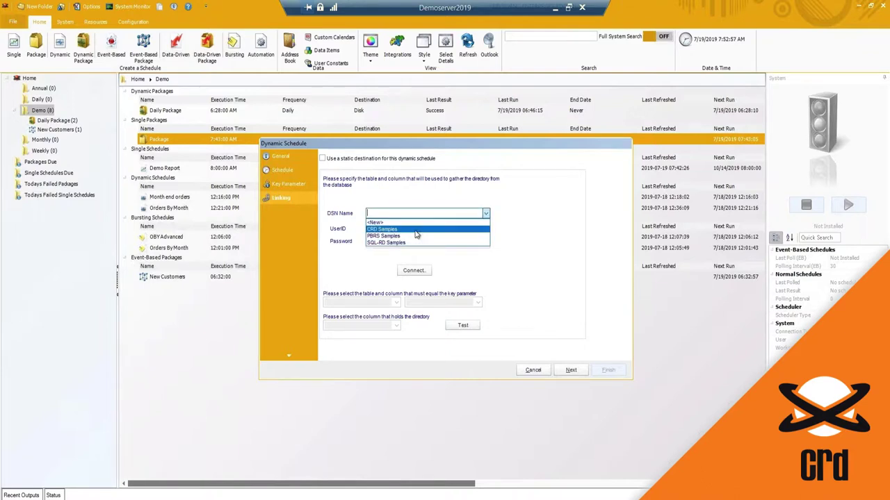
left_click(326, 160)
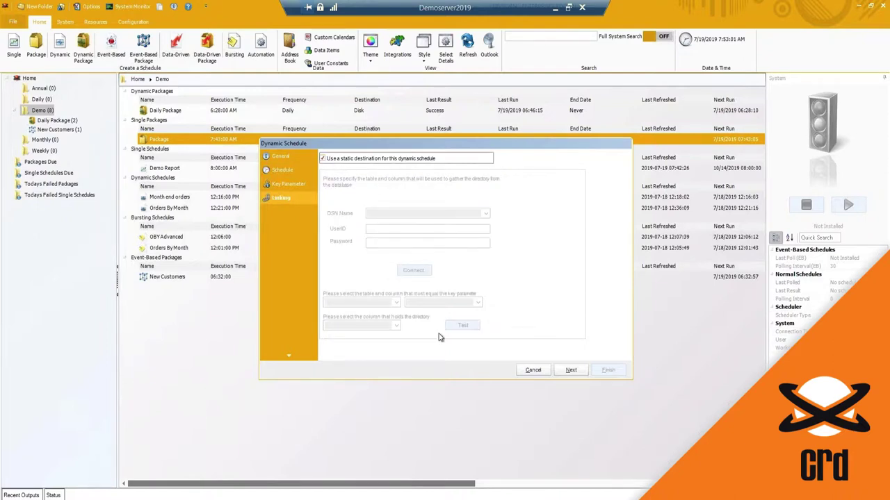
left_click(571, 370)
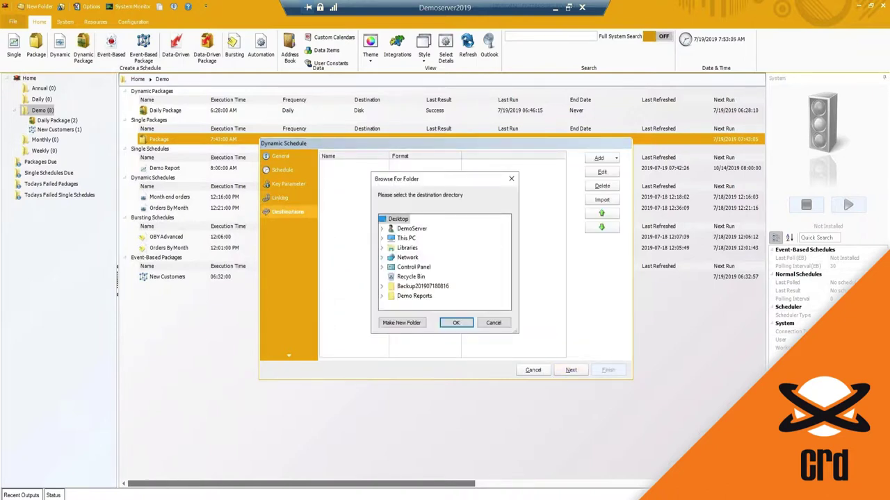
double_click(419, 297)
Set the destination folder to Demo Reports\CRD and the output format to Acrobat PDF.
double_click(411, 295)
left_click(456, 322)
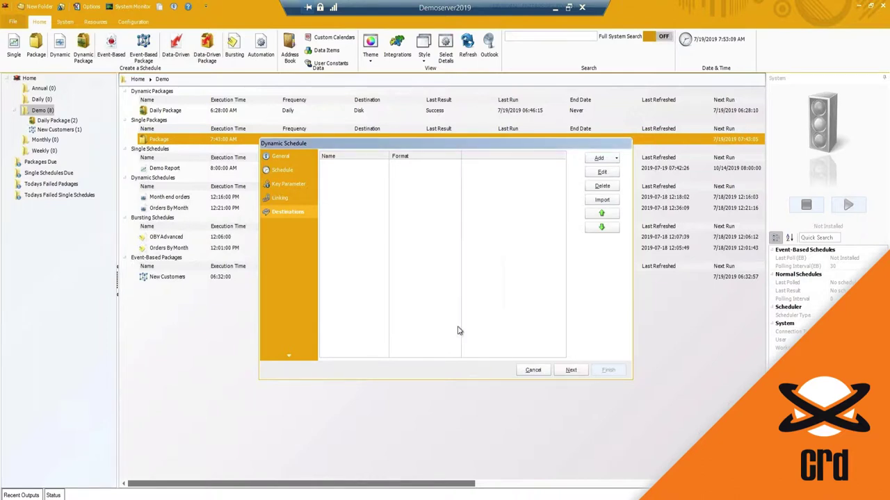
left_click(295, 108)
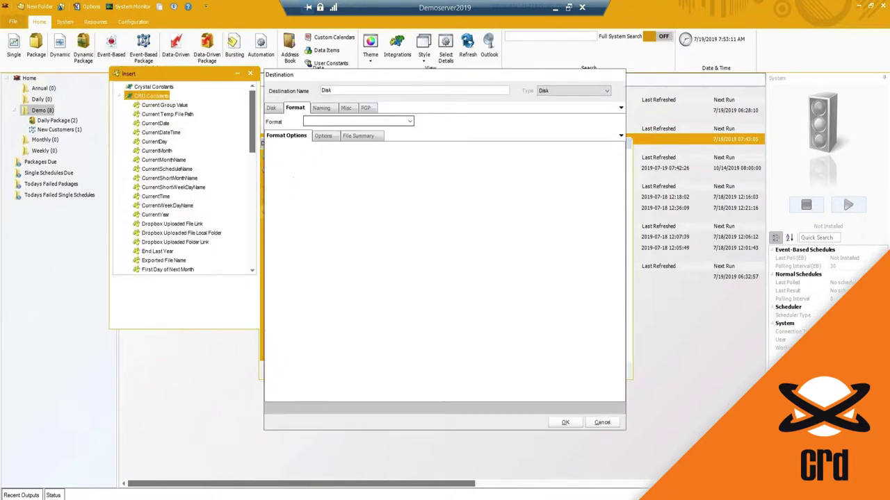
left_click(409, 122)
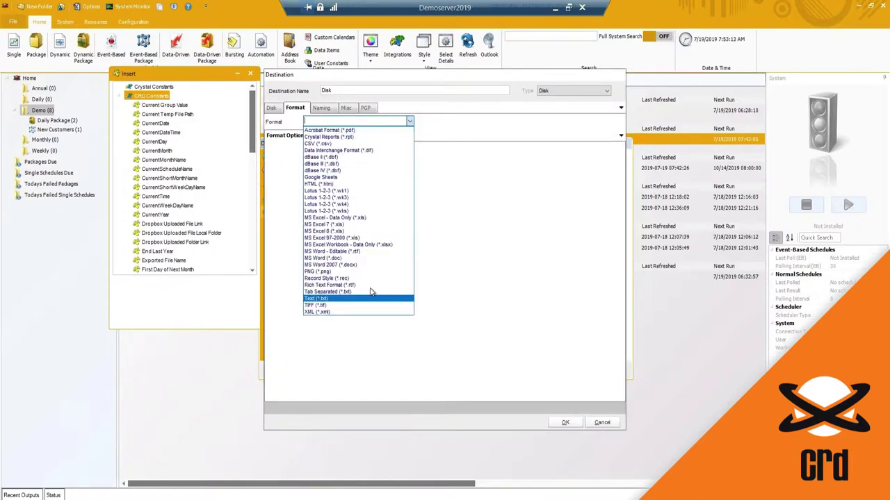
left_click(339, 292)
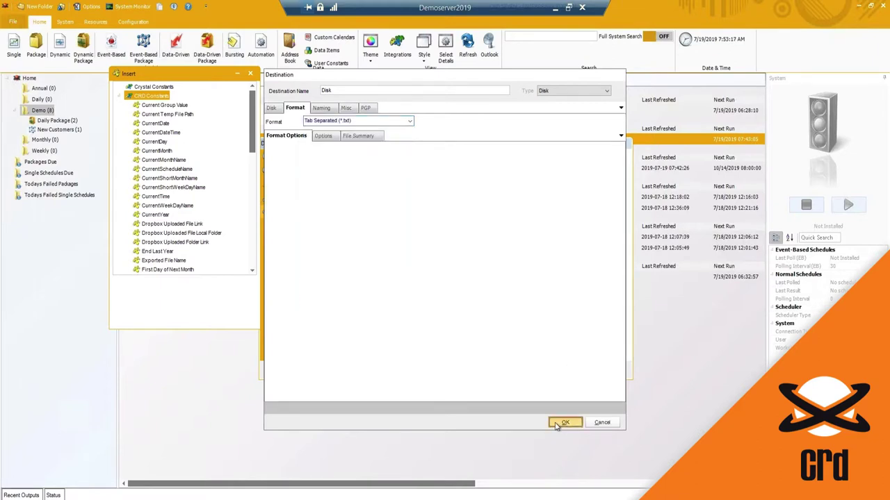
left_click(410, 121)
left_click(332, 130)
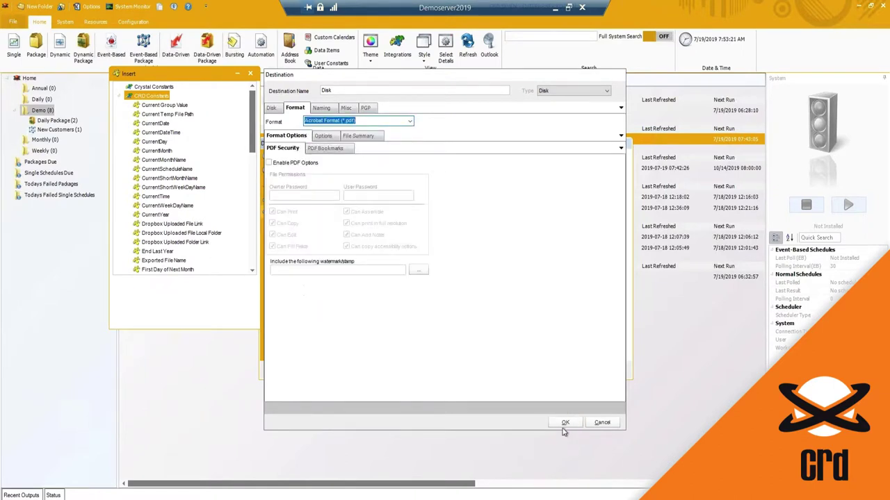
Name output files as the key parameter value followed by ' Report' and confirm.
left_click(323, 109)
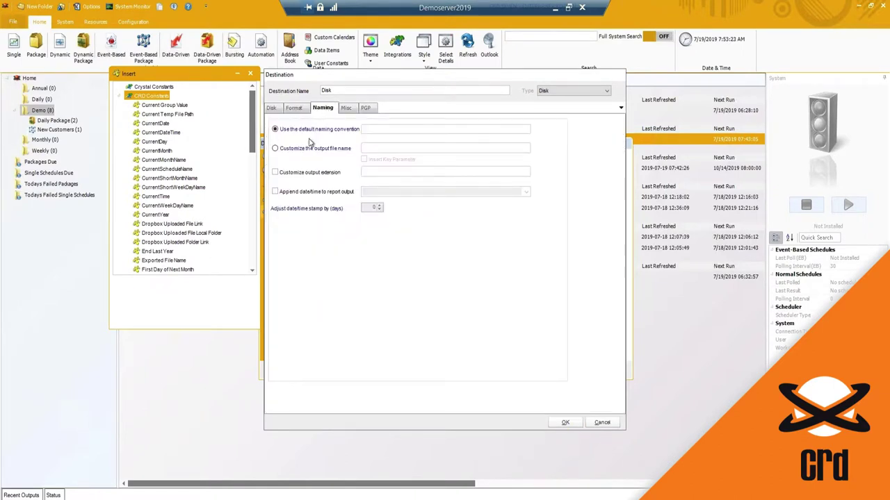
left_click(275, 149)
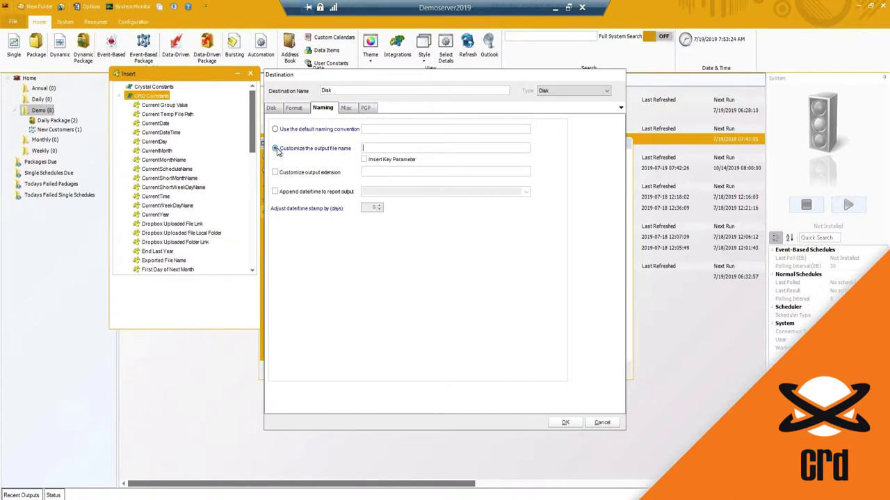
left_click(119, 95)
double_click(146, 115)
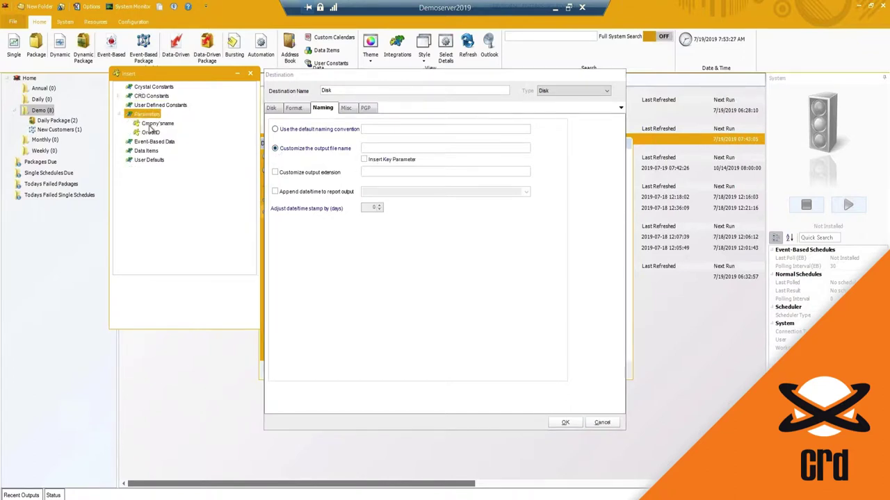
left_click_drag(156, 123, 353, 156)
left_click(400, 162)
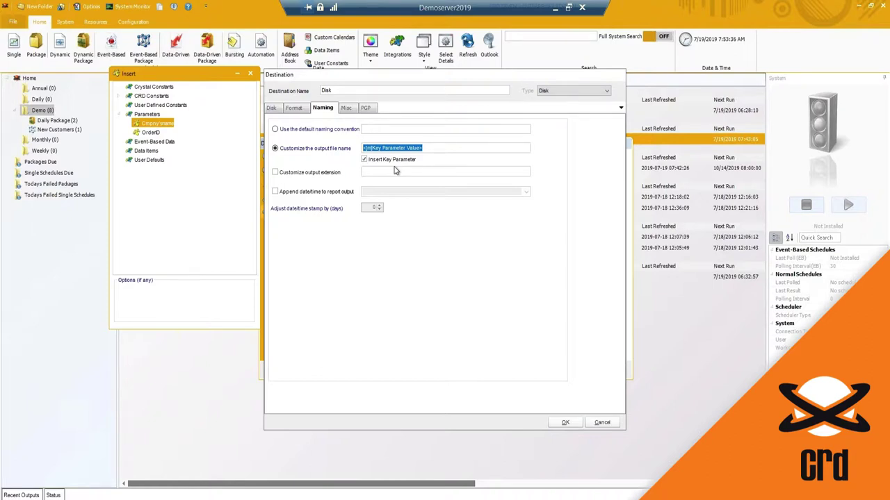
left_click(425, 148)
left_click_drag(372, 148, 422, 148)
left_click(422, 148)
type("Report")
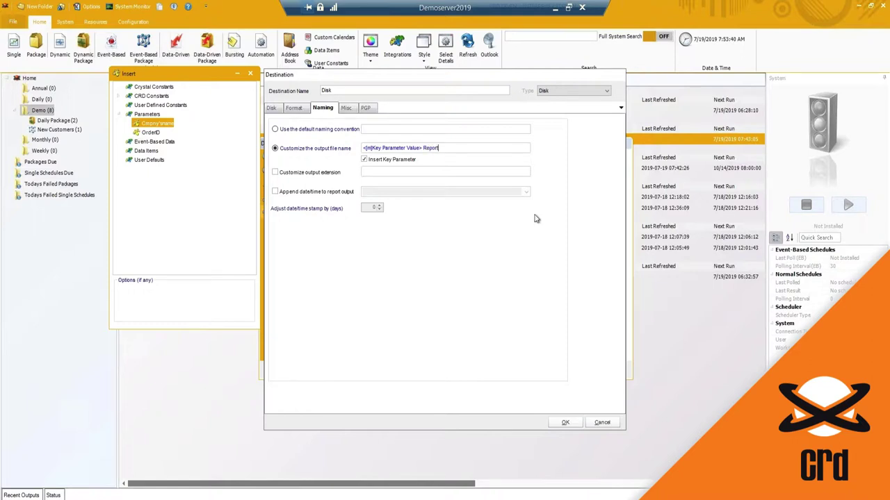
left_click(560, 422)
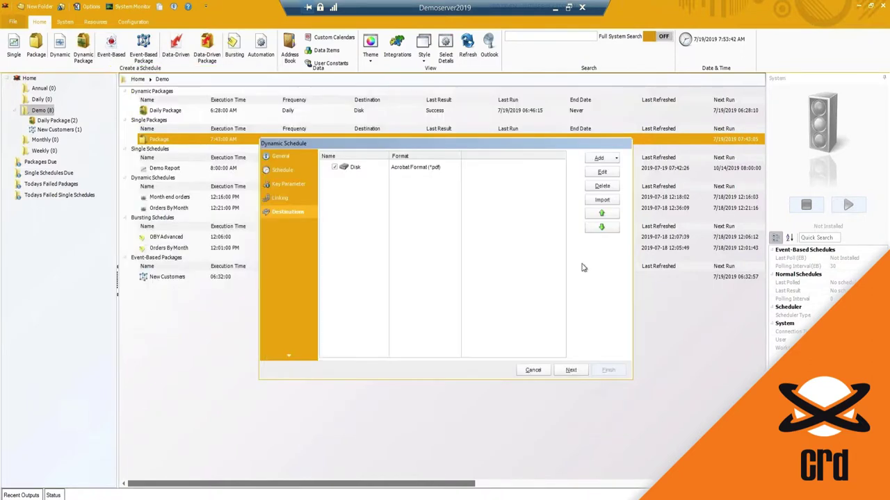
Keep Report Options and Exception Handling at defaults, with cached-data resuming left off.
left_click(570, 370)
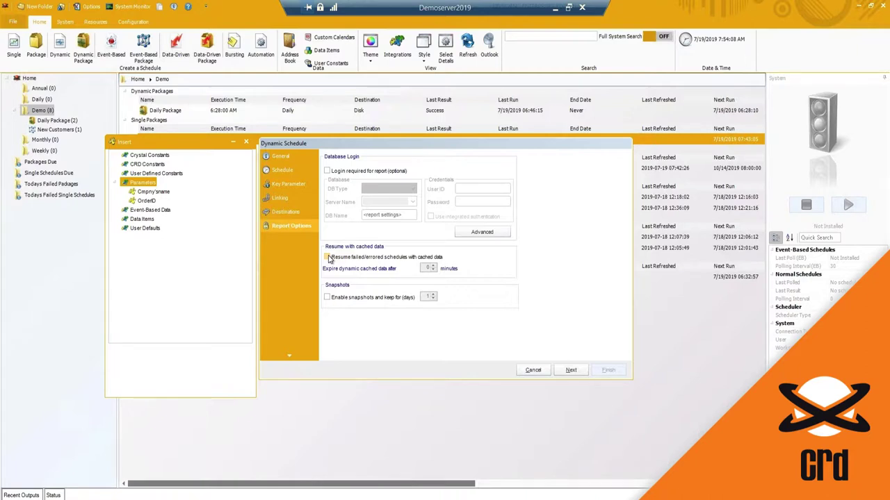
left_click(329, 258)
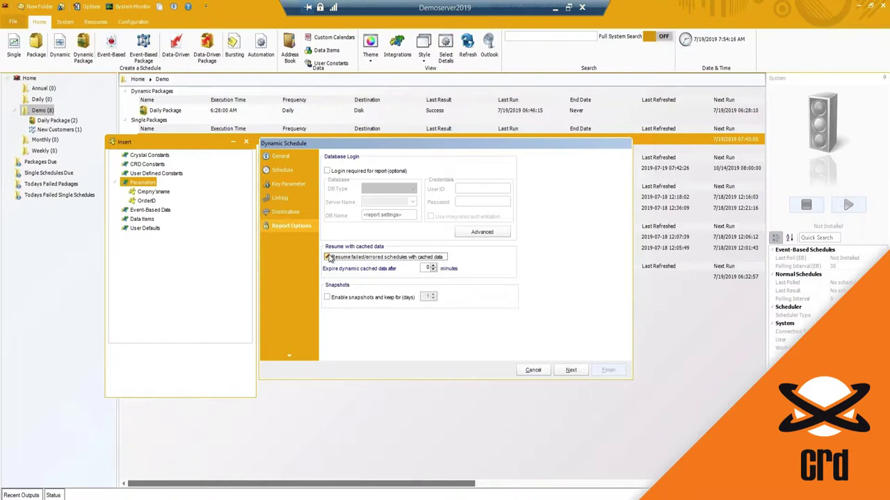
left_click(328, 258)
left_click(572, 372)
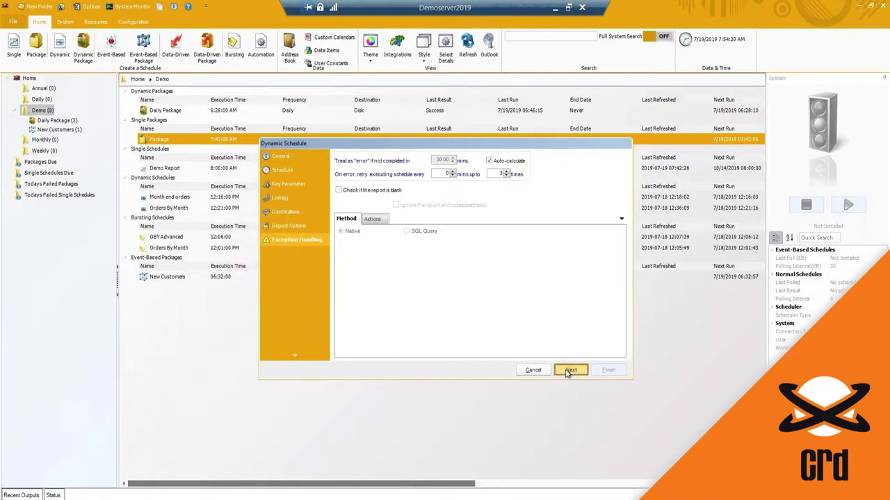
left_click(569, 371)
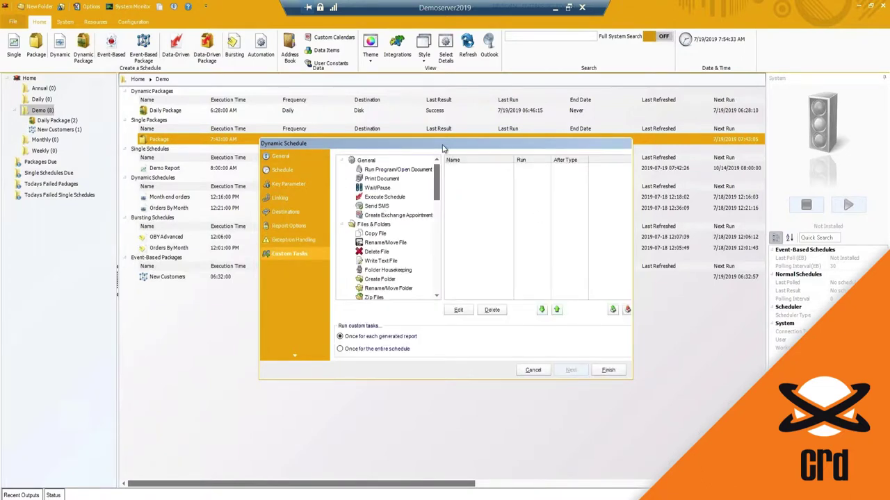
Finish the wizard, saving Orders by Store as a daily 7:50 AM Disk schedule.
left_click_drag(447, 148, 452, 150)
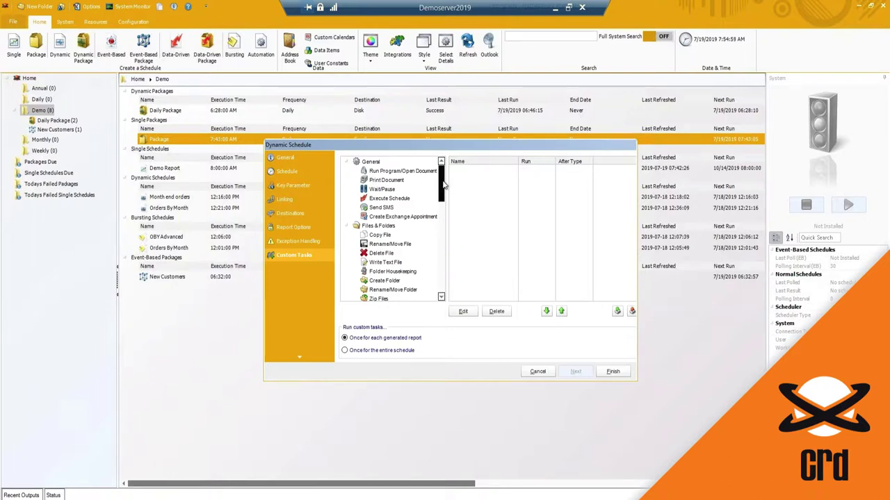
left_click(613, 372)
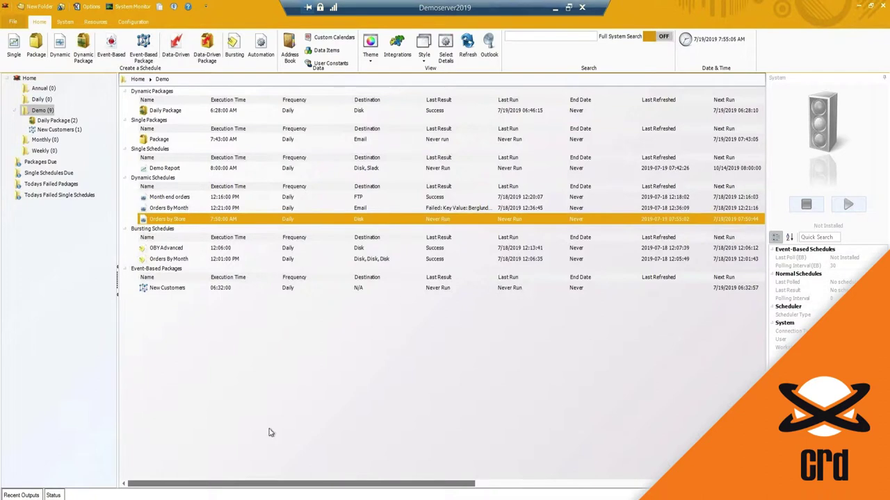
key("super+e")
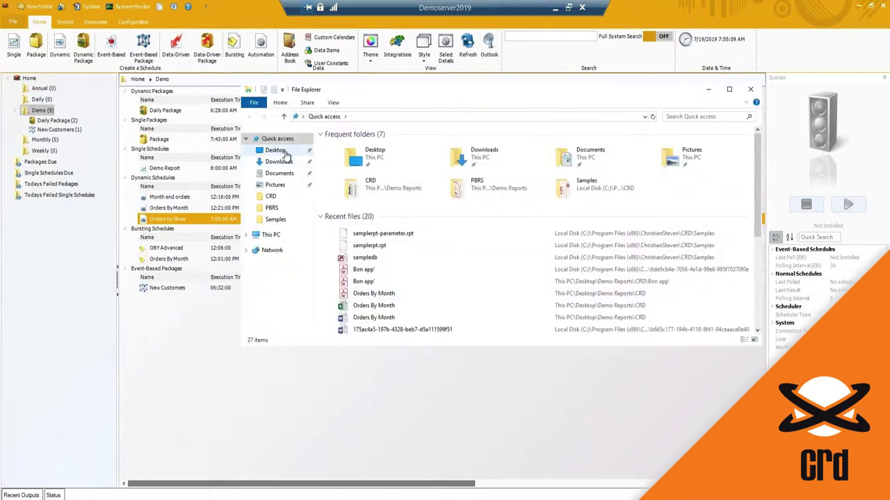
left_click(276, 151)
double_click(363, 157)
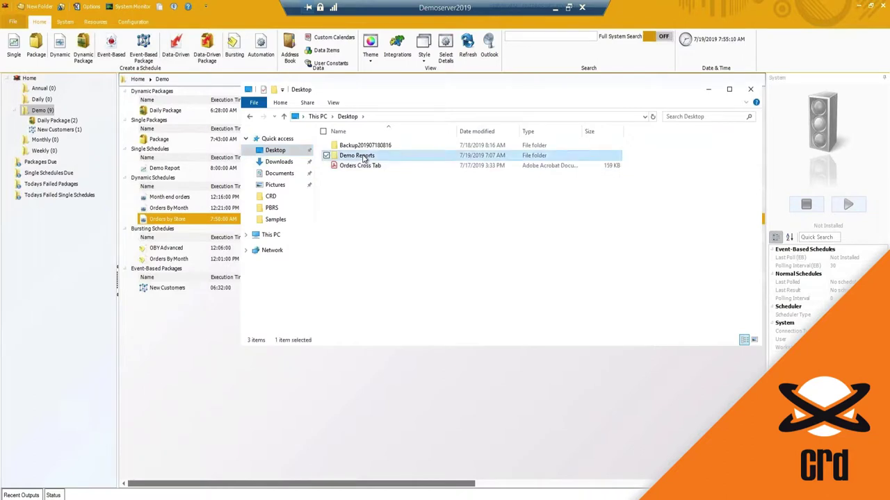
left_click(362, 147)
key("Return")
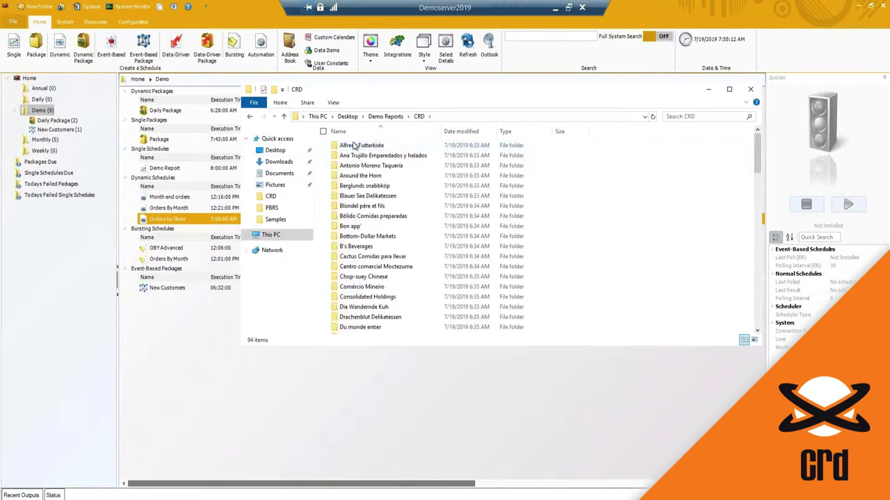
key("Down")
key("Down")
key("Down")
key("Down")
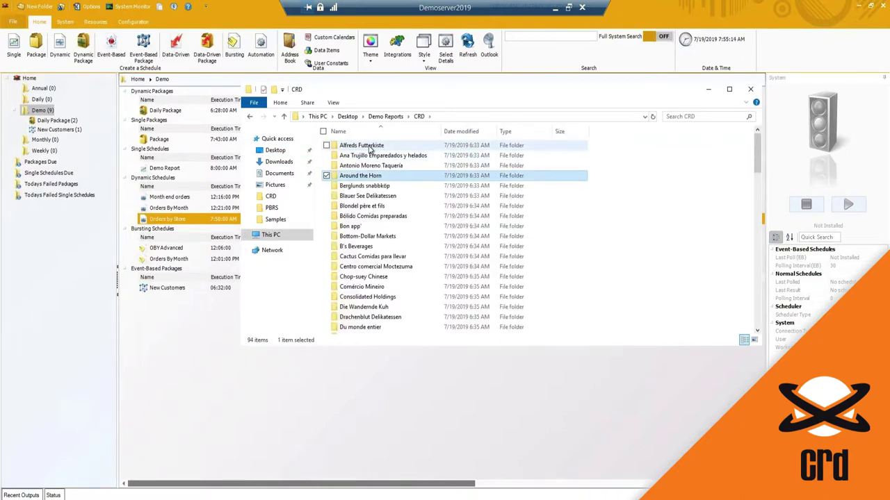
left_click(368, 167)
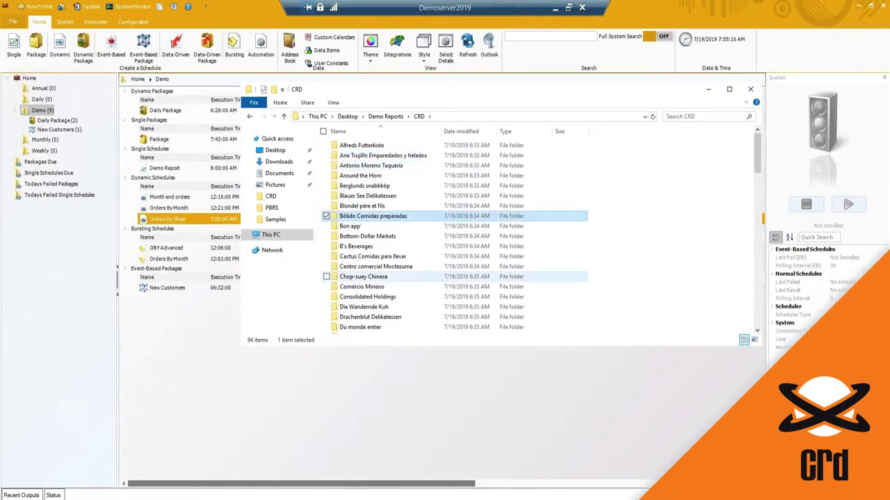
left_click(363, 276)
double_click(361, 145)
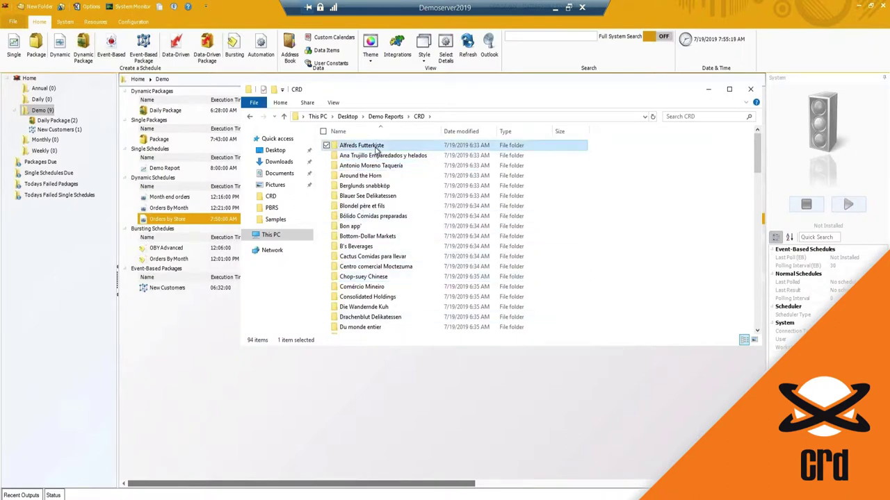
left_click(371, 145)
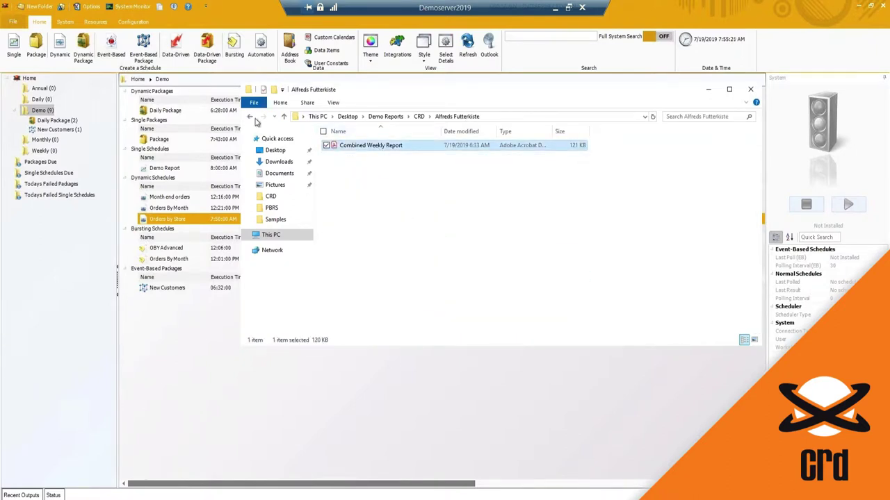
left_click(250, 117)
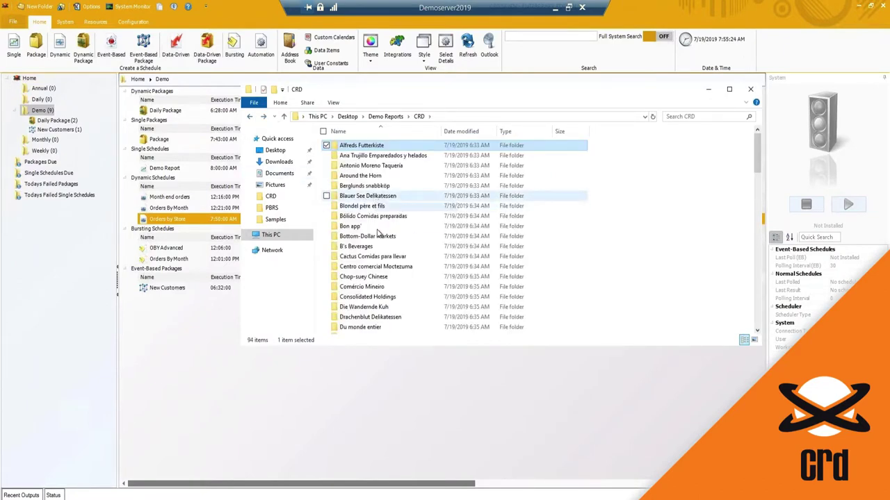
scroll(377, 234, "down", 10)
scroll(379, 234, "up", 10)
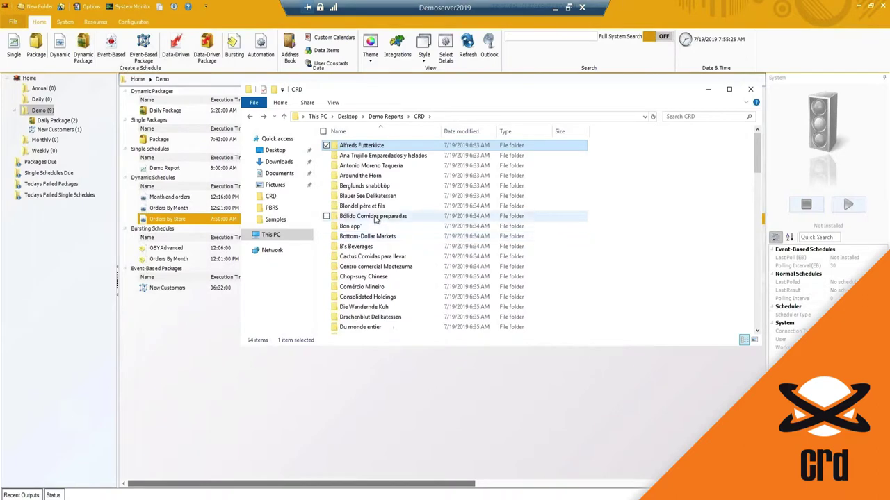
left_click(375, 206)
double_click(376, 208)
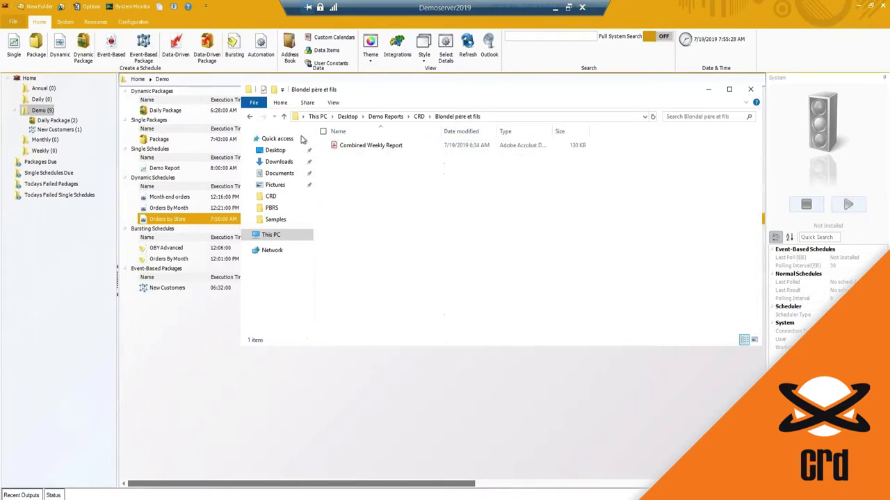
left_click(250, 116)
left_click(750, 89)
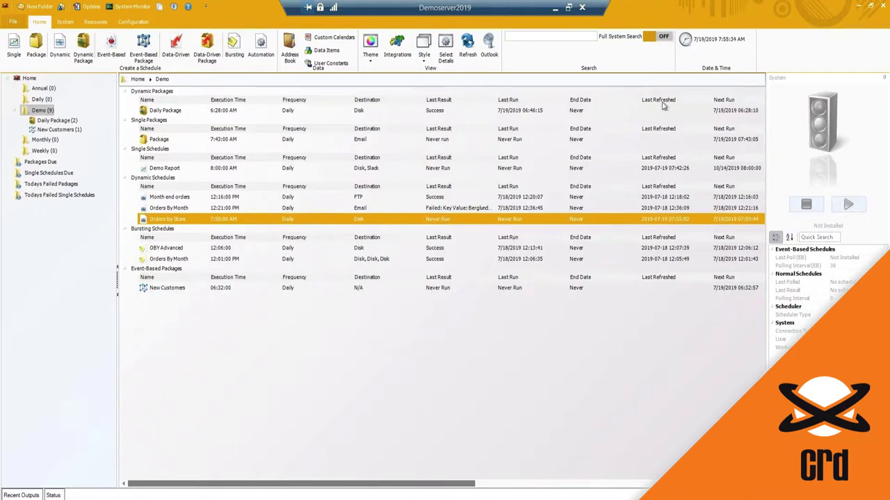
left_click(83, 59)
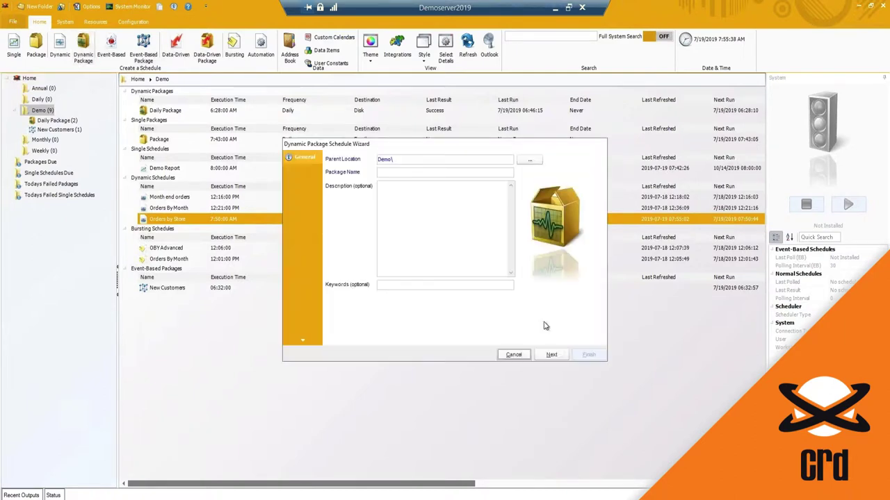
left_click(512, 356)
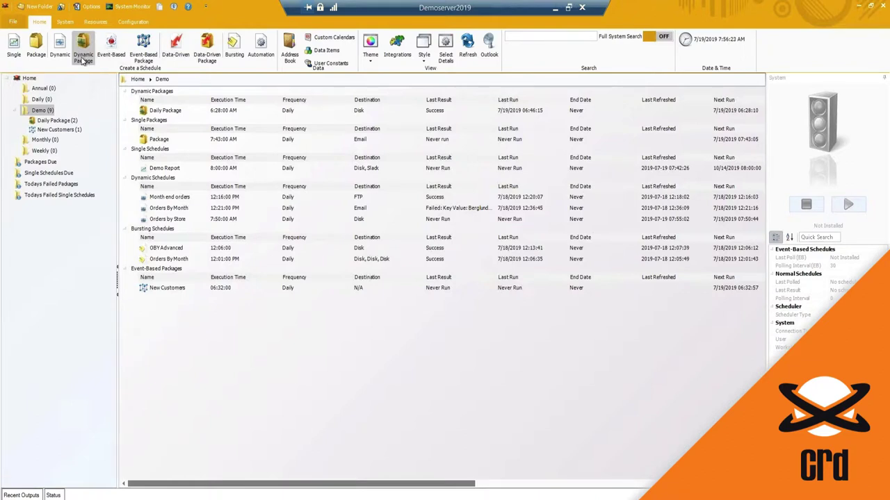
Open Daily Package's properties and review its schedule and the Alfreds Futterkiste and Consolidated Holdings reports.
left_click(164, 113)
double_click(164, 114)
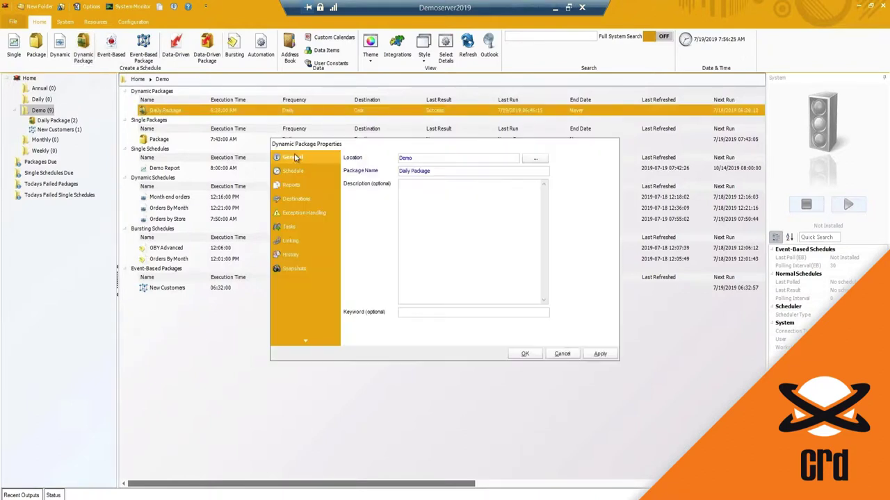
left_click(297, 172)
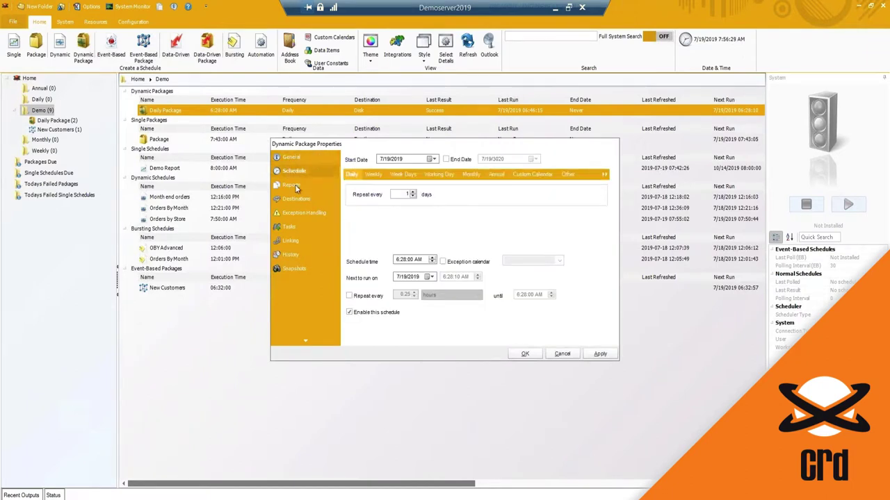
left_click(292, 185)
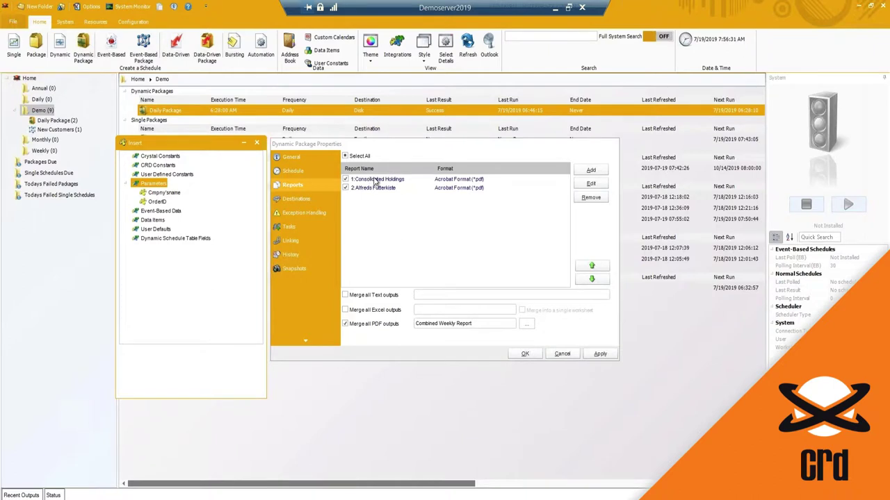
left_click(379, 187)
left_click(386, 181)
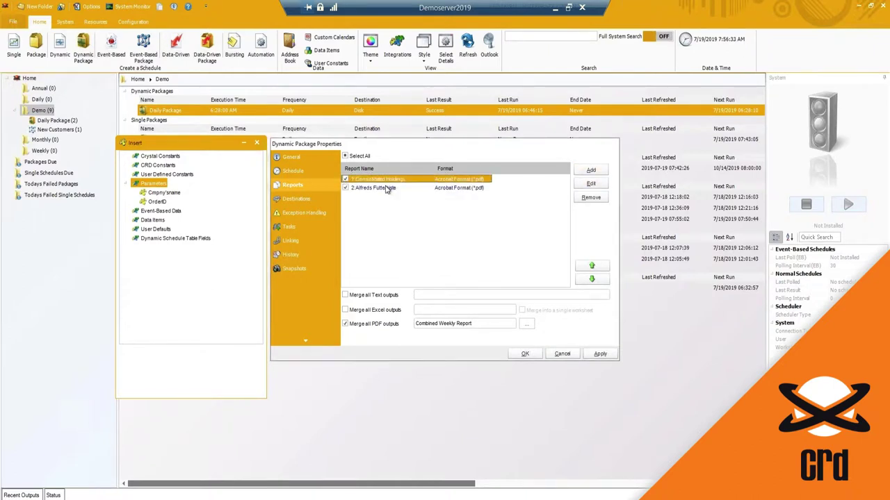
left_click(360, 188)
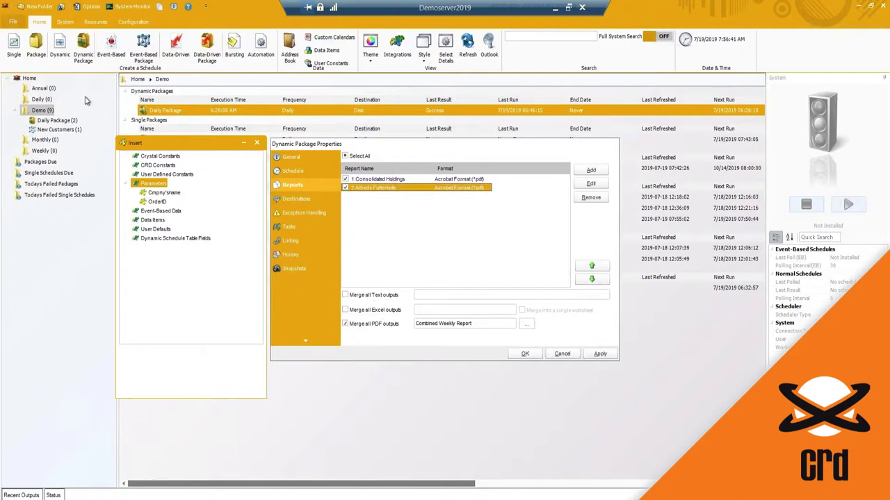
Review the Disk destination, custom tasks and linking, then cancel without changes.
left_click(300, 198)
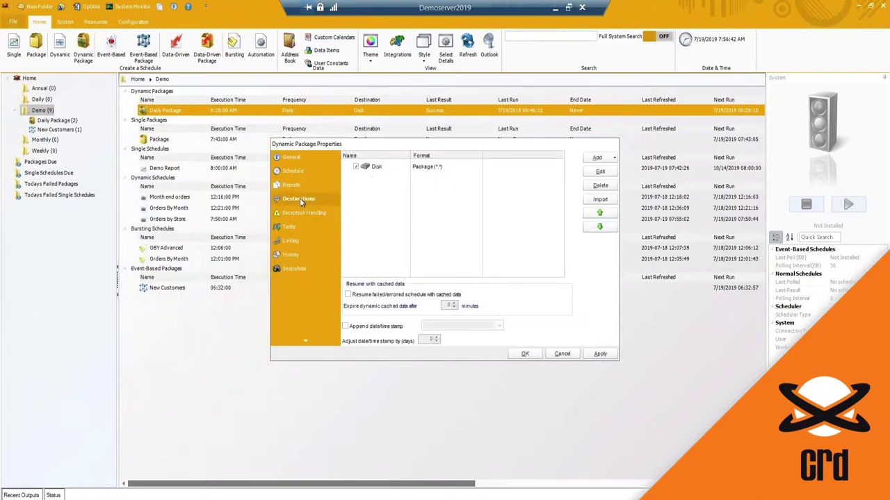
left_click(394, 167)
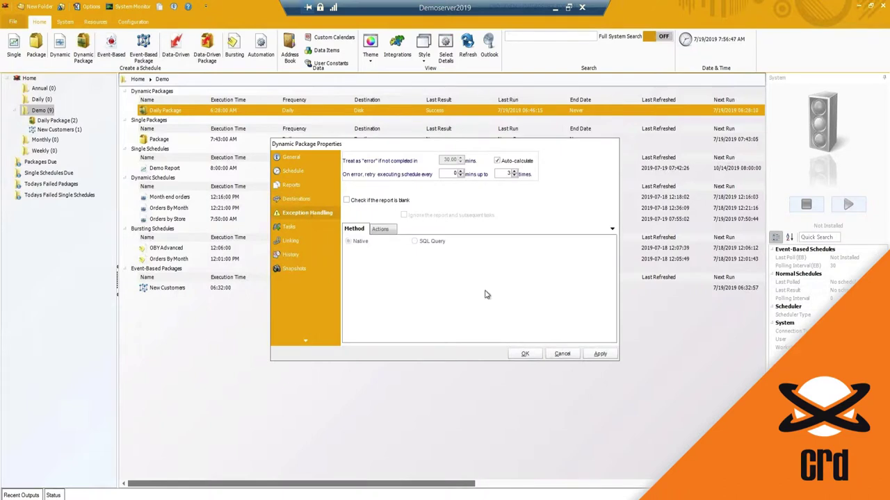
left_click(286, 227)
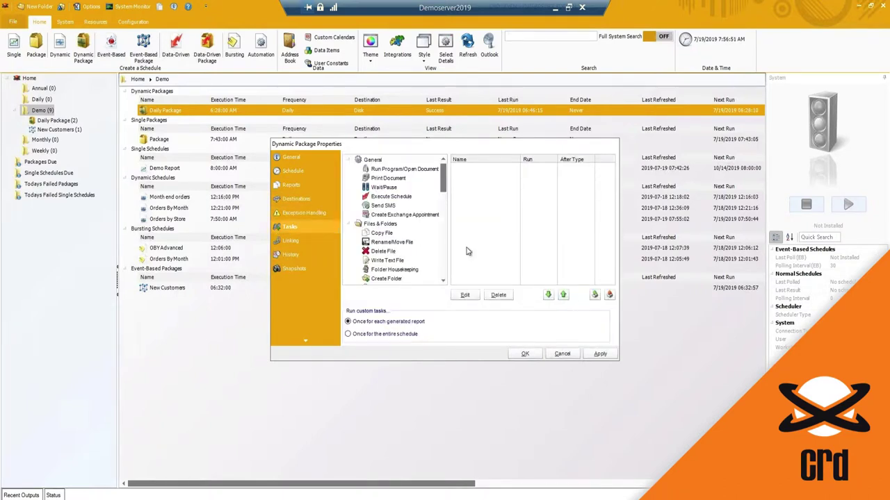
left_click(290, 241)
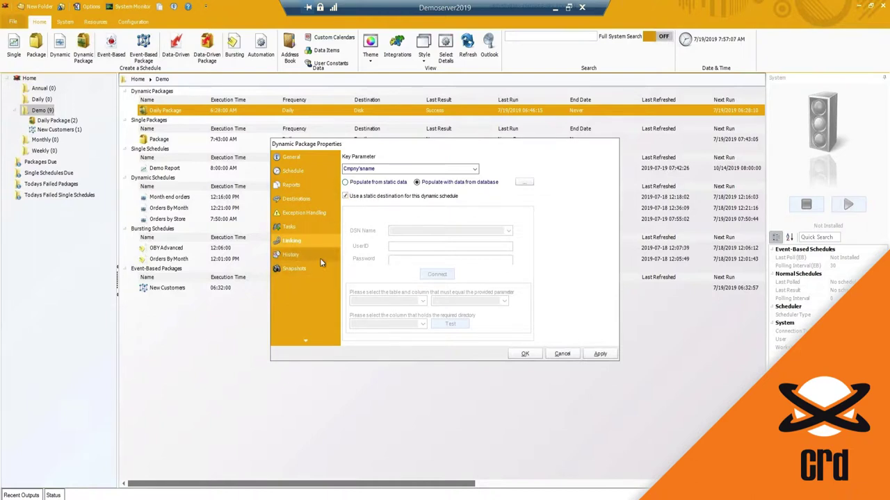
left_click(562, 354)
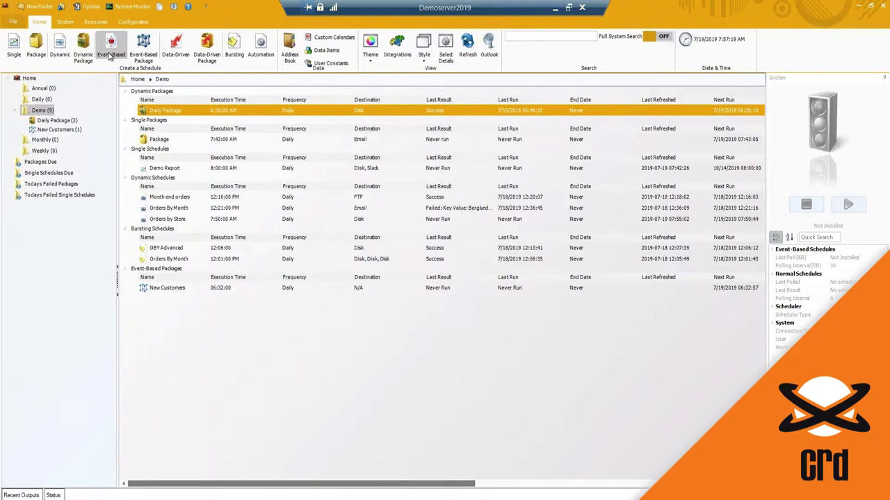
Start a new event-based schedule named 'Trigger Report'.
left_click(109, 55)
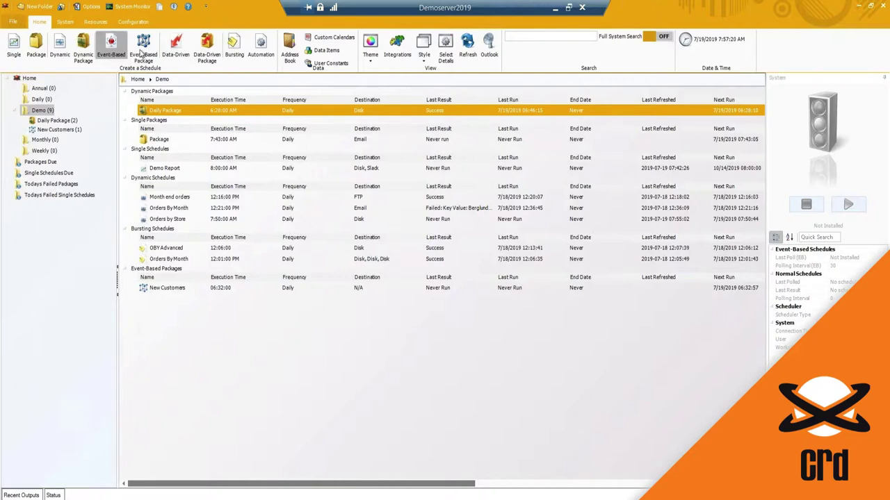
left_click_drag(346, 151, 343, 149)
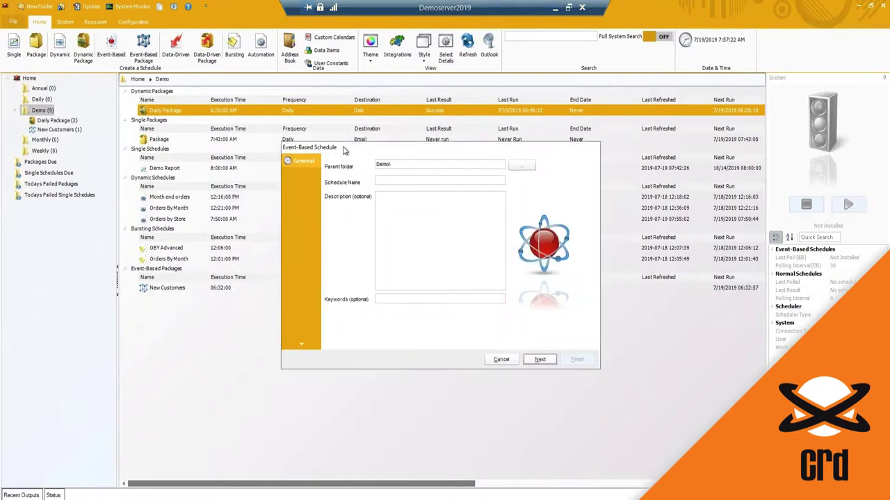
left_click(395, 181)
type("Trigger Report")
left_click(540, 360)
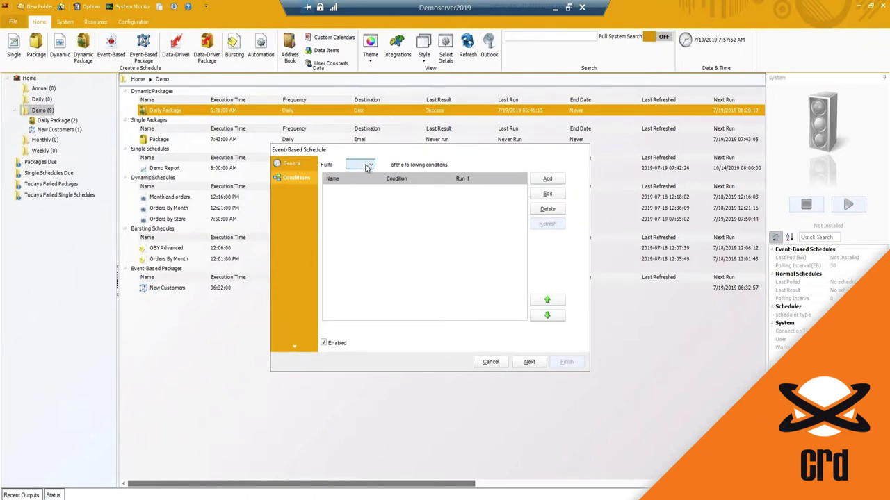
Add a 'Database Record has been Modified' condition to the schedule.
left_click(370, 166)
left_click(545, 179)
left_click(545, 179)
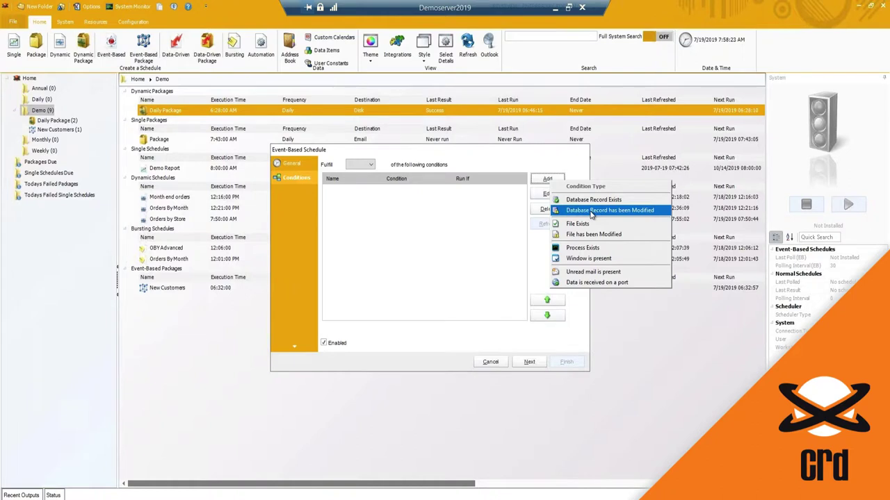
left_click(591, 212)
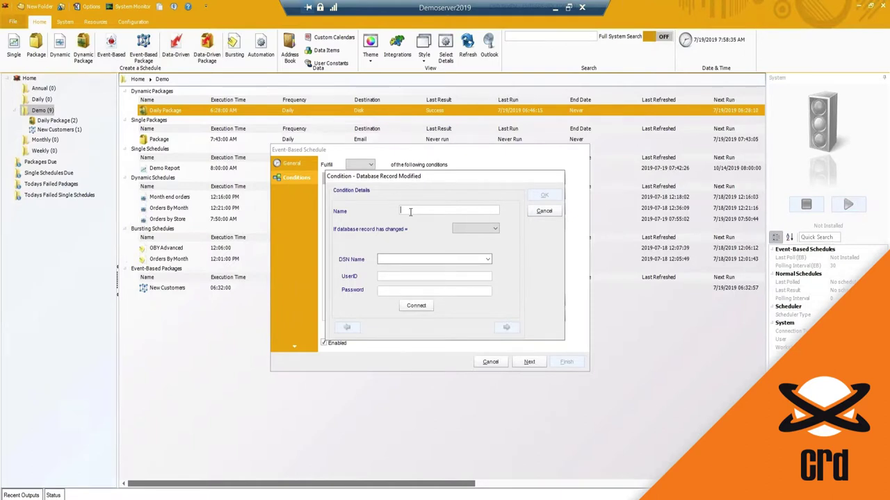
Name the condition 'New/Modified Orders', fire on TRUE, and connect to the CRD Samples DSN.
type("New/Modified Orders")
left_click(459, 229)
left_click(470, 247)
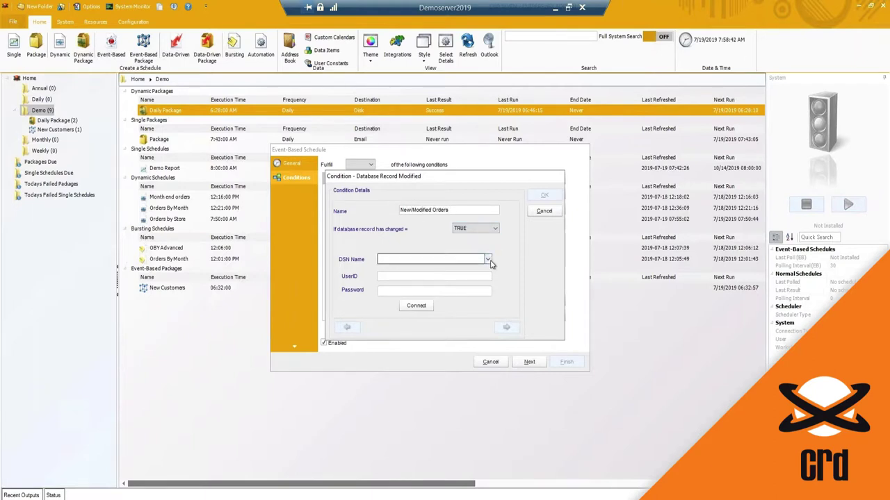
left_click(444, 259)
left_click(407, 276)
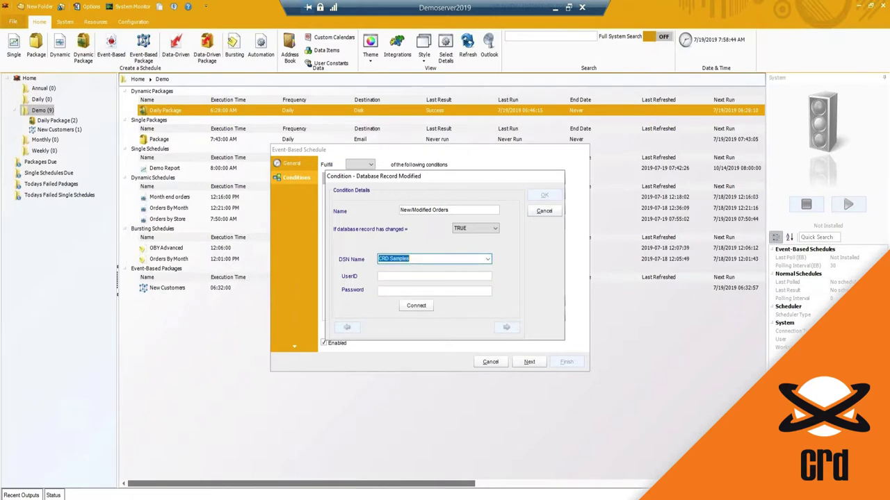
left_click(416, 305)
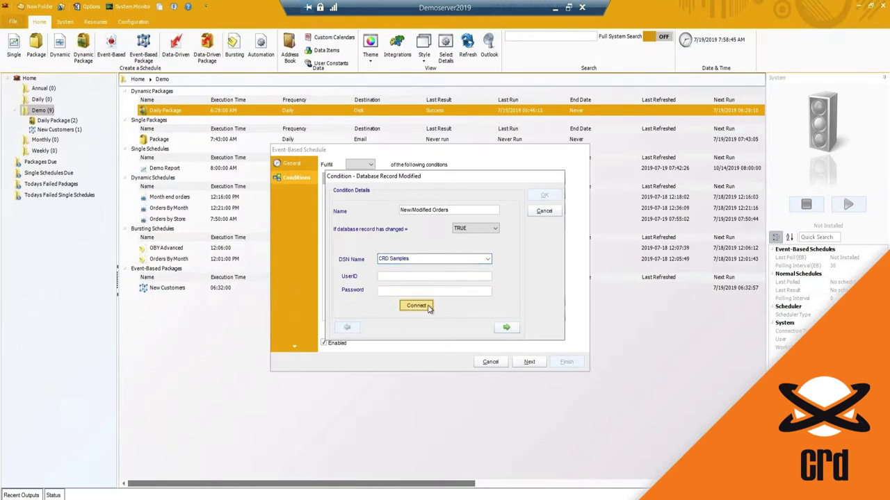
left_click(507, 327)
Build and parse a query on the Orders table, previewing 830 records, and accept it.
left_click(488, 309)
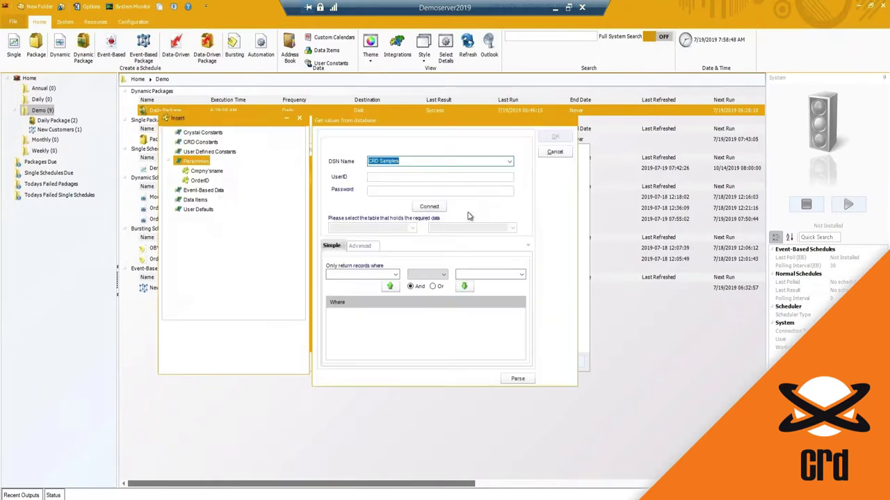
left_click(428, 207)
left_click(387, 228)
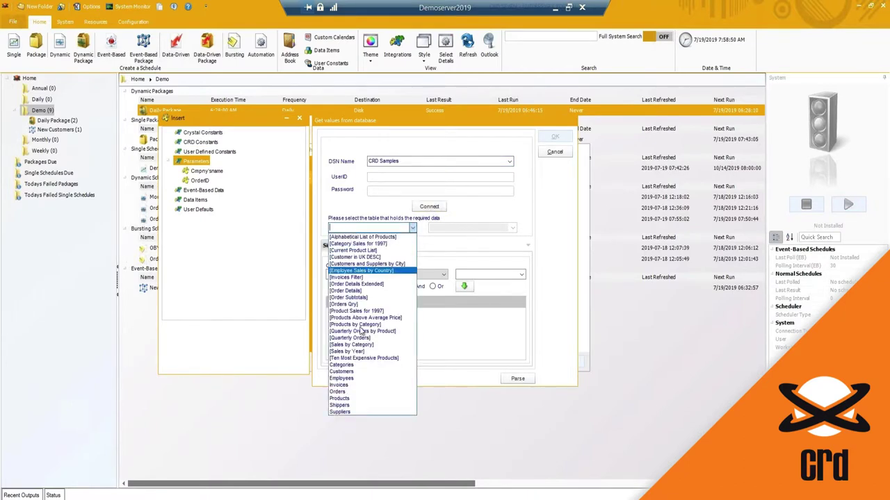
left_click(337, 392)
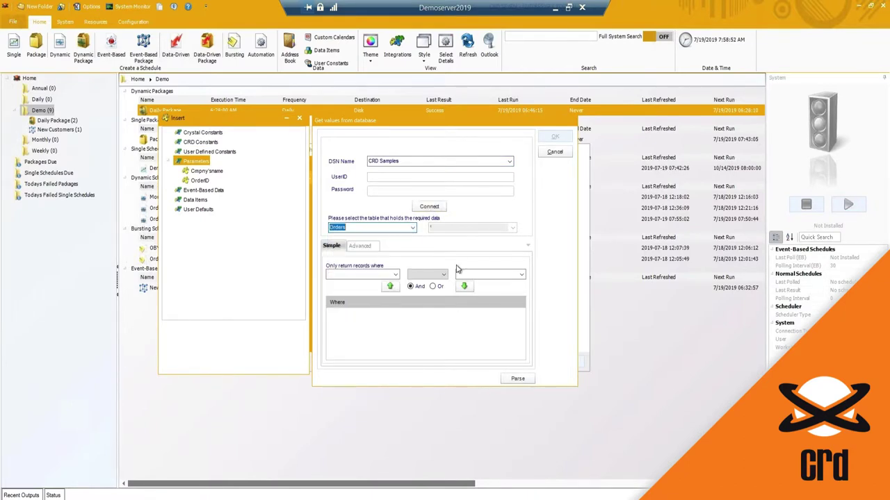
left_click(517, 379)
left_click(448, 290)
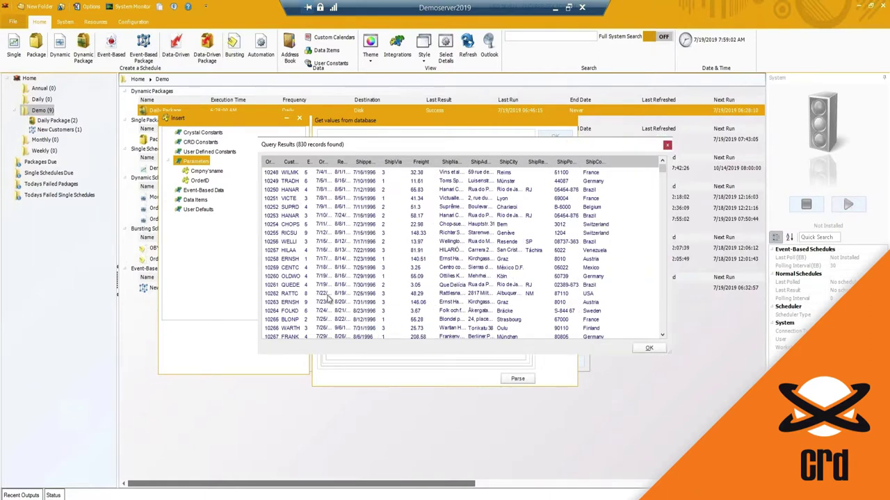
left_click(649, 349)
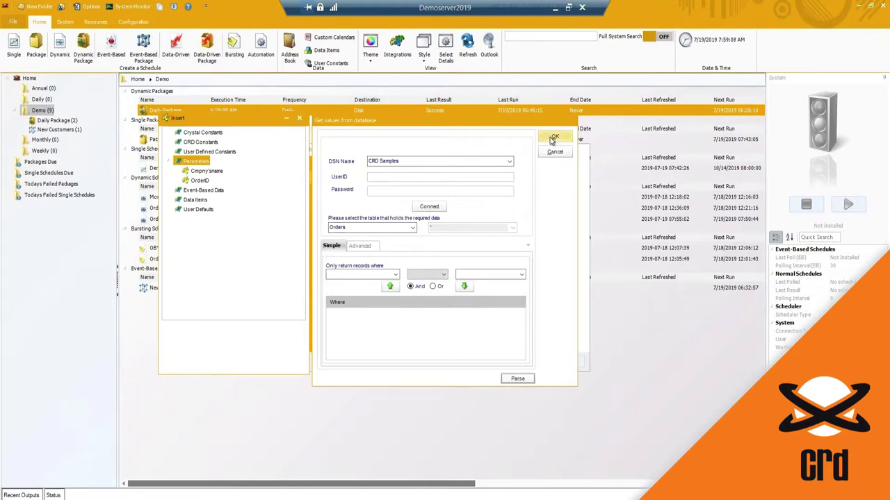
left_click(553, 138)
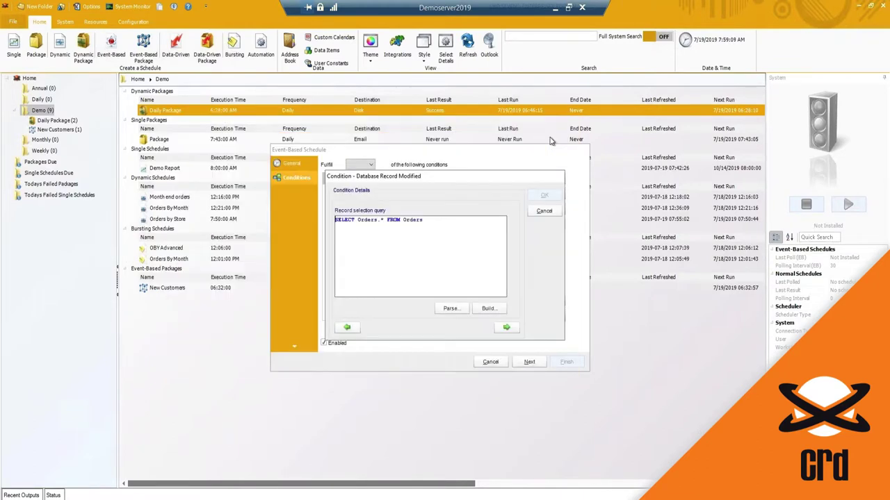
Key the condition on OrderID, detect inserted and deleted records, and save it.
left_click(505, 330)
left_click(422, 221)
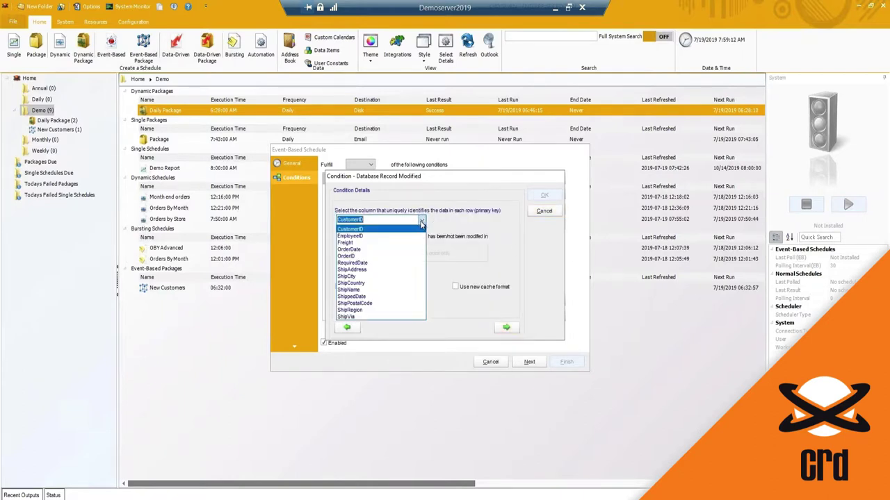
left_click(351, 256)
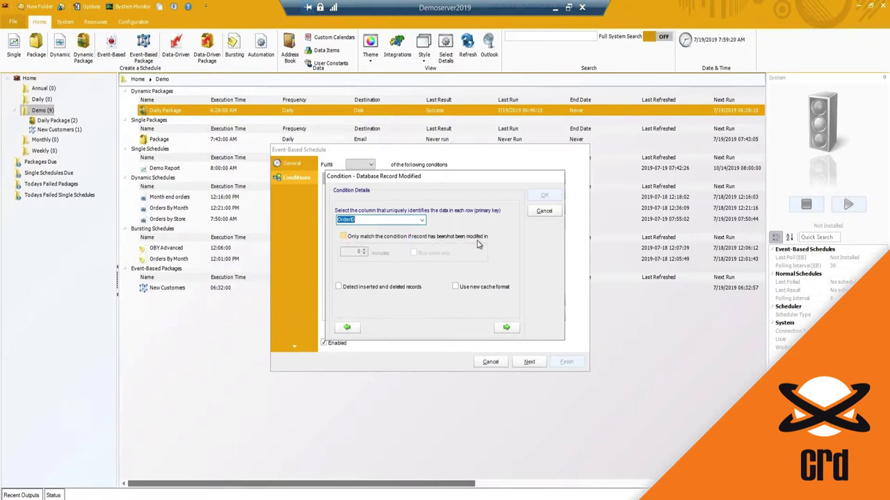
left_click(344, 237)
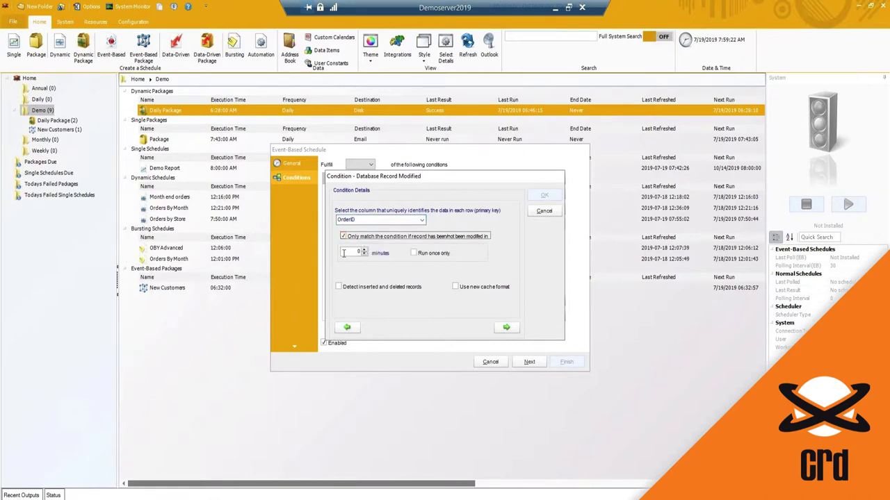
double_click(352, 253)
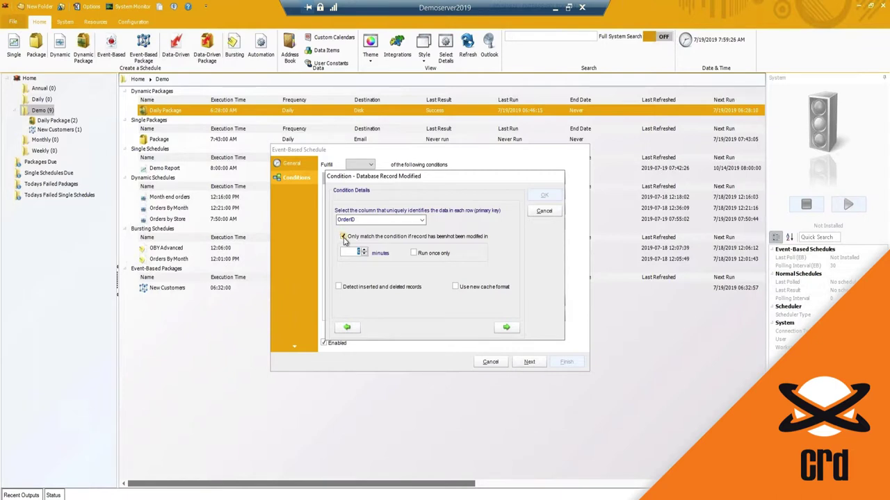
left_click(343, 237)
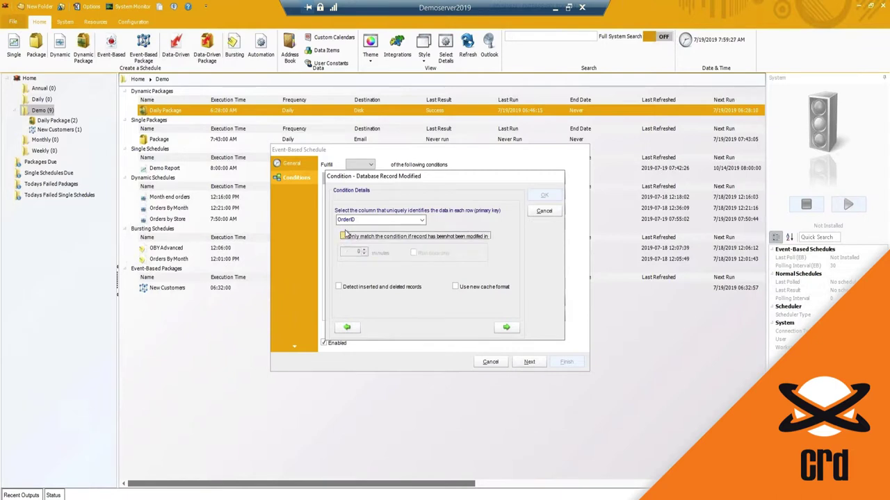
left_click(339, 288)
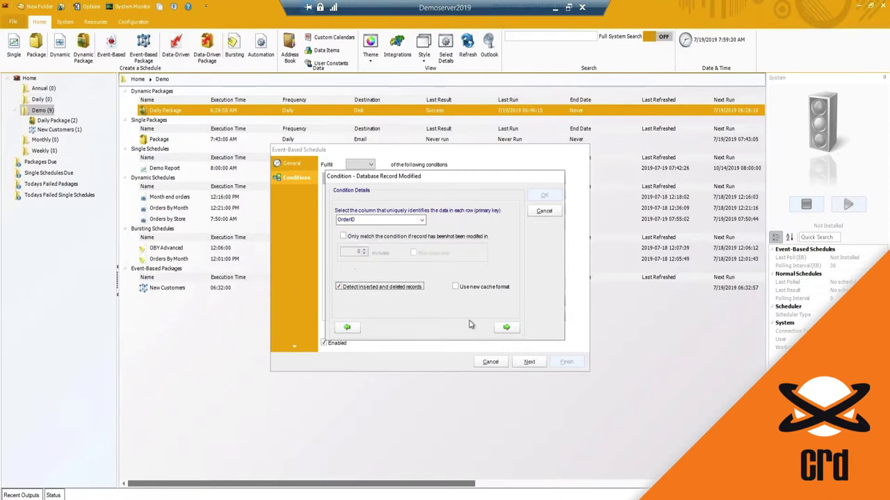
left_click(510, 328)
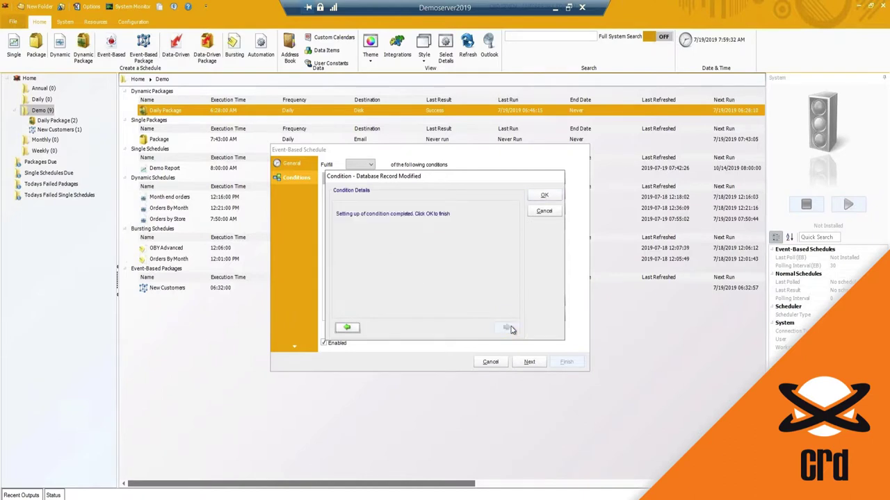
left_click(543, 197)
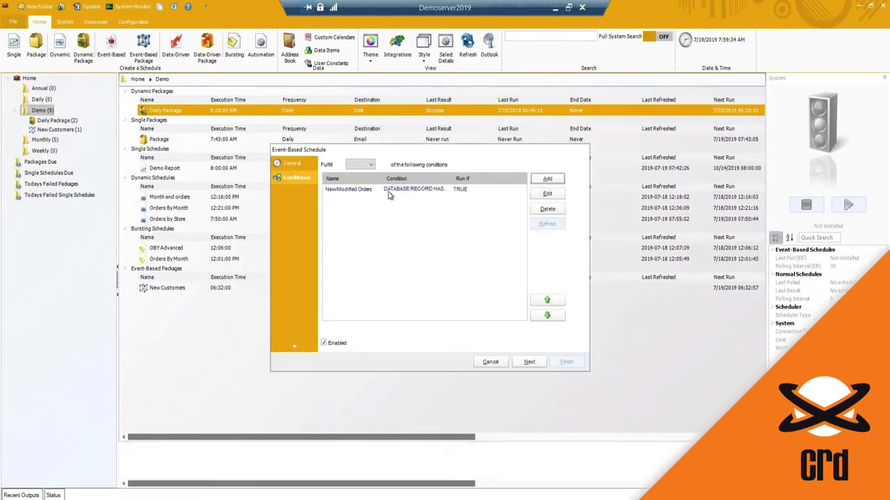
Set the Fulfill rule to ANY for the New/Modified Orders condition and continue to Report Type.
left_click(547, 180)
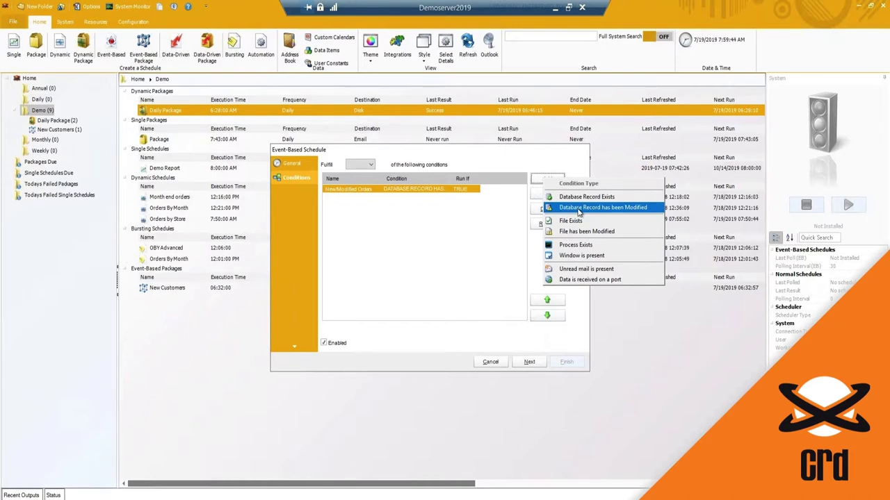
left_click(468, 220)
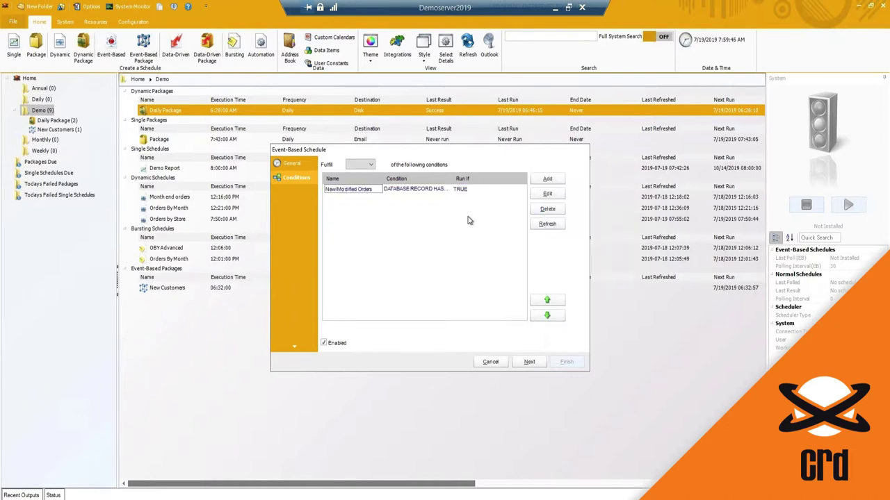
left_click(360, 165)
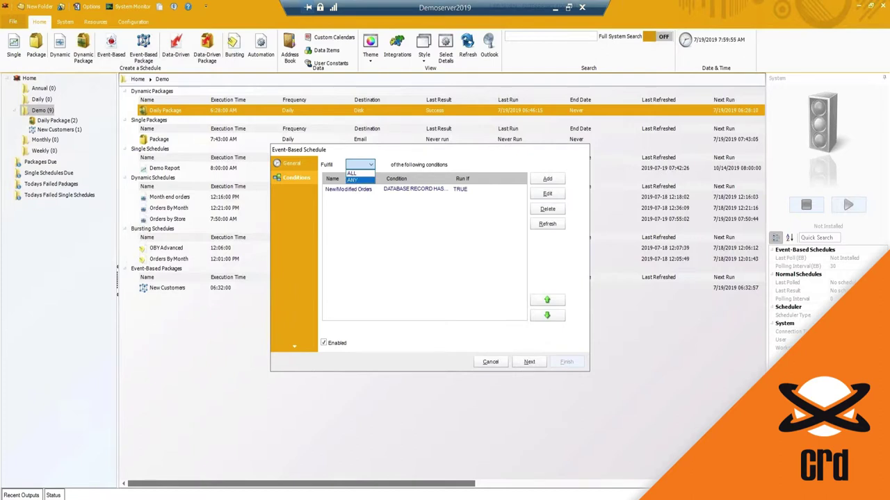
left_click(352, 180)
left_click(363, 190)
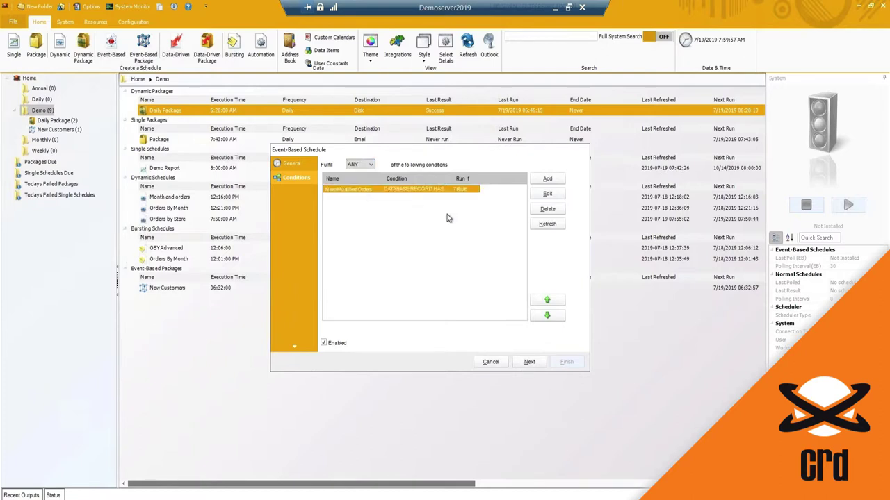
left_click(357, 165)
left_click(358, 180)
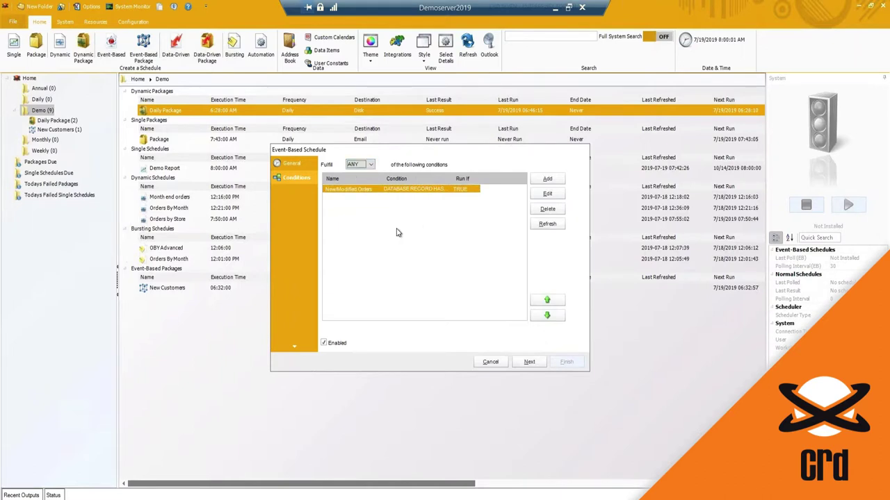
left_click(529, 362)
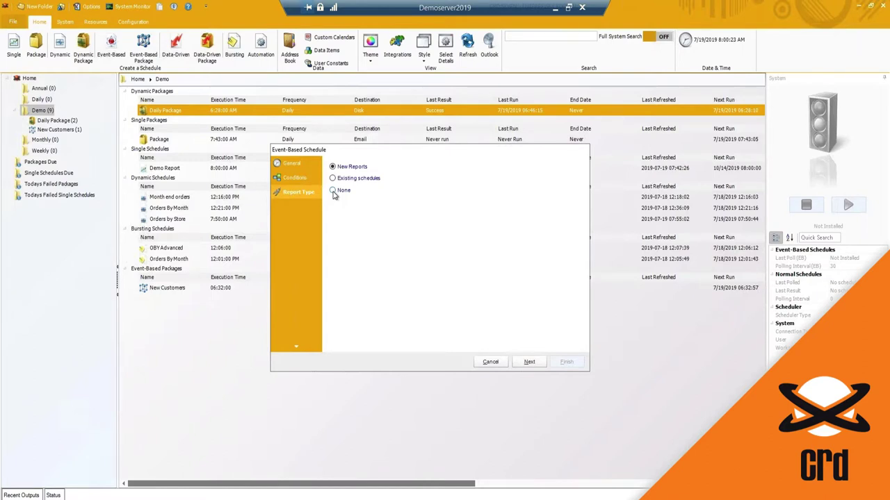
Switch from New Reports to Existing schedules and add New Customers from the Demo folder.
left_click(530, 363)
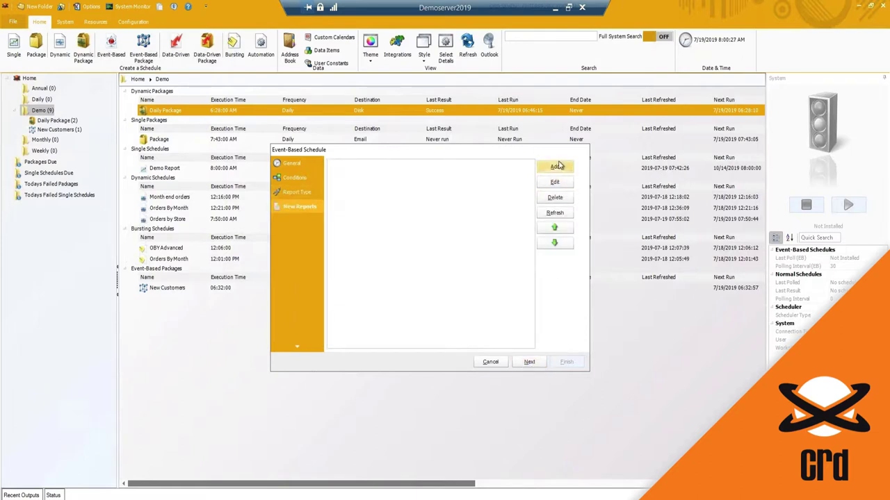
left_click(557, 167)
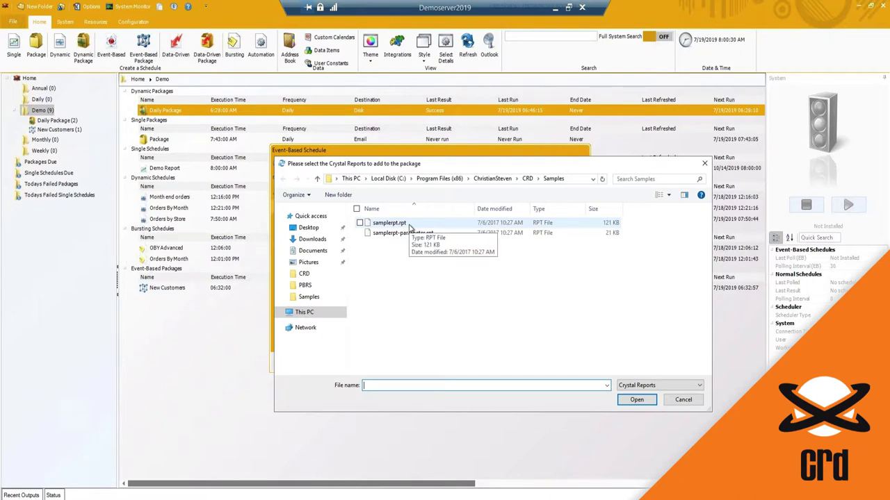
left_click(683, 400)
left_click(301, 195)
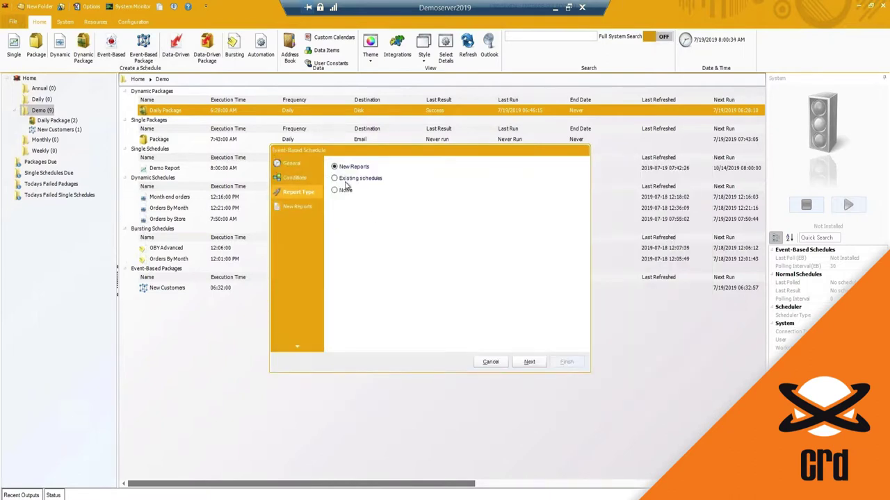
left_click(338, 178)
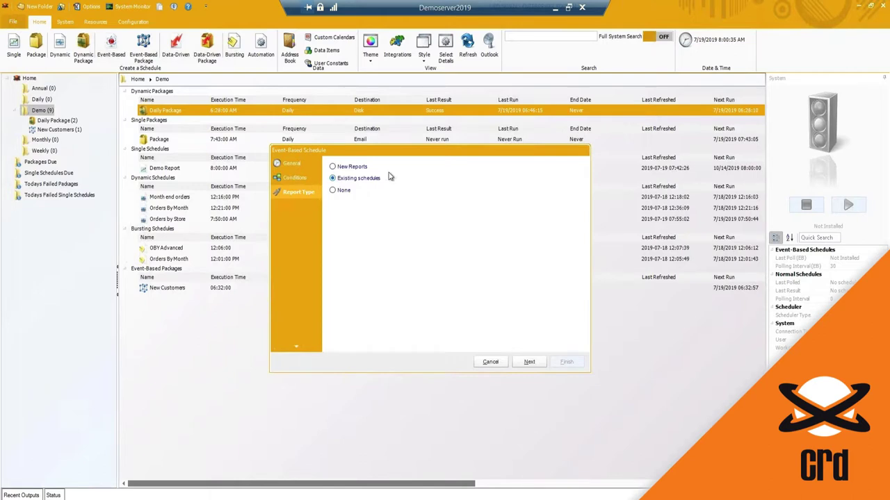
left_click(529, 361)
left_click(340, 186)
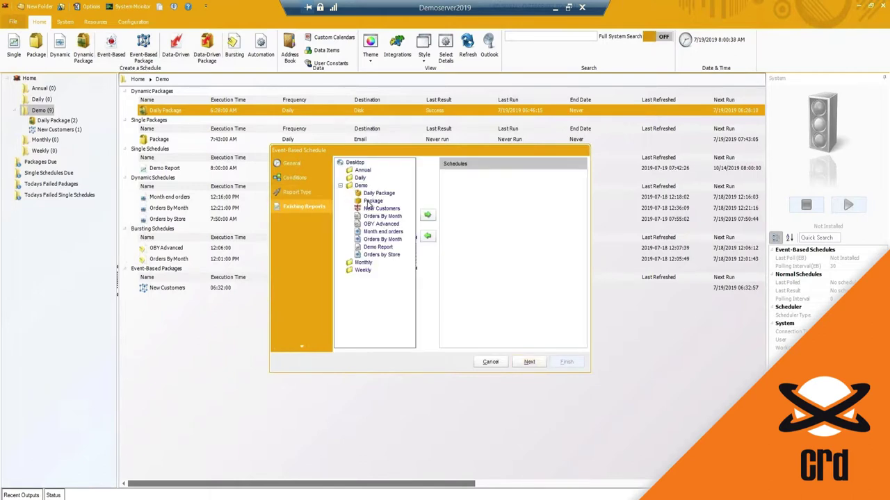
left_click(371, 201)
left_click(387, 209)
left_click(428, 215)
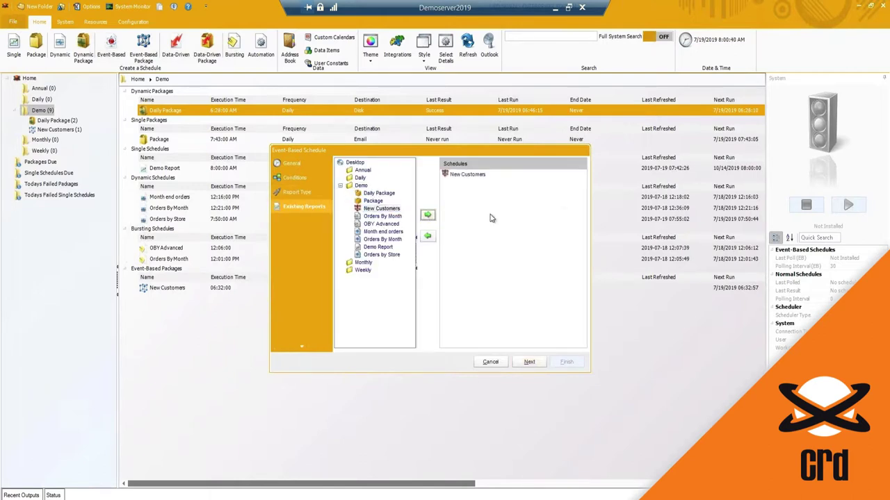
Confirm Existing schedules as the report type and advance to Exception Handling.
left_click(295, 192)
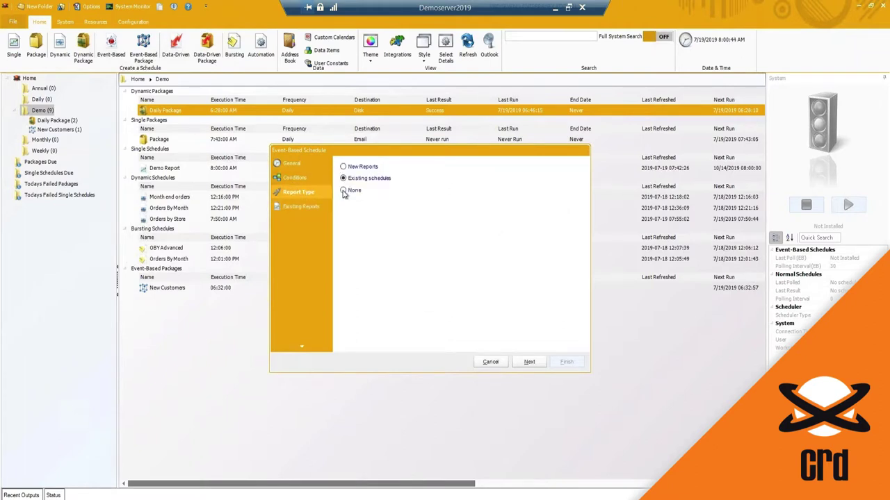
left_click(343, 191)
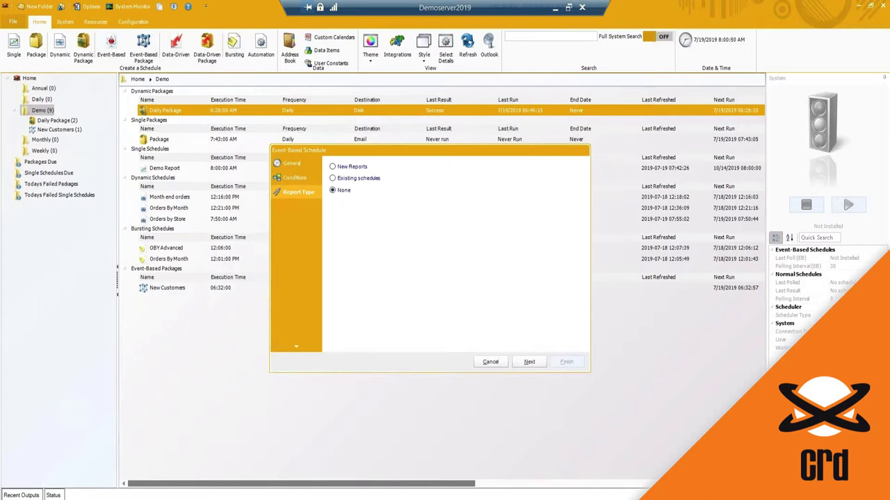
left_click(333, 177)
left_click(529, 361)
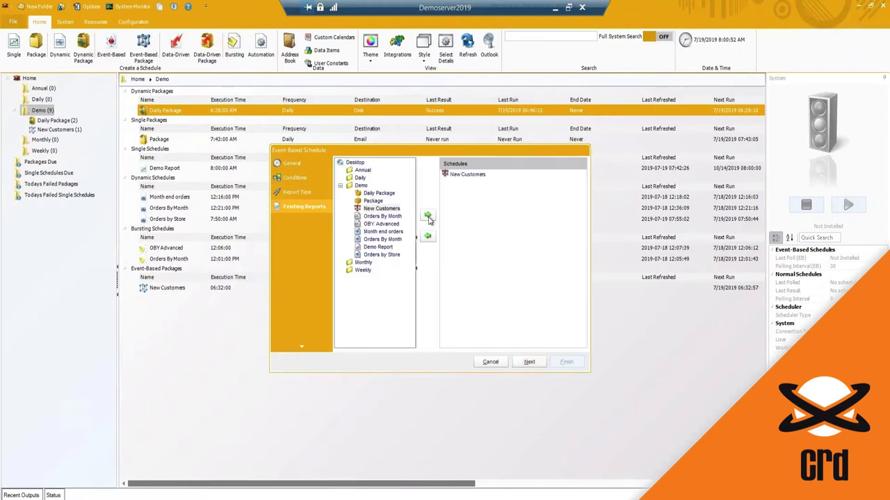
left_click(529, 362)
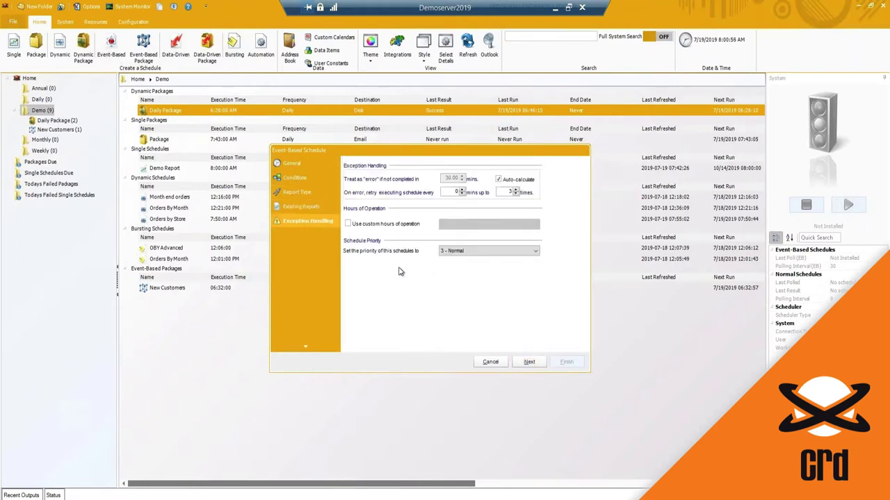
Step through Exception Handling and Custom Tasks to the Execution Flow page.
left_click(310, 192)
left_click(314, 222)
left_click(528, 362)
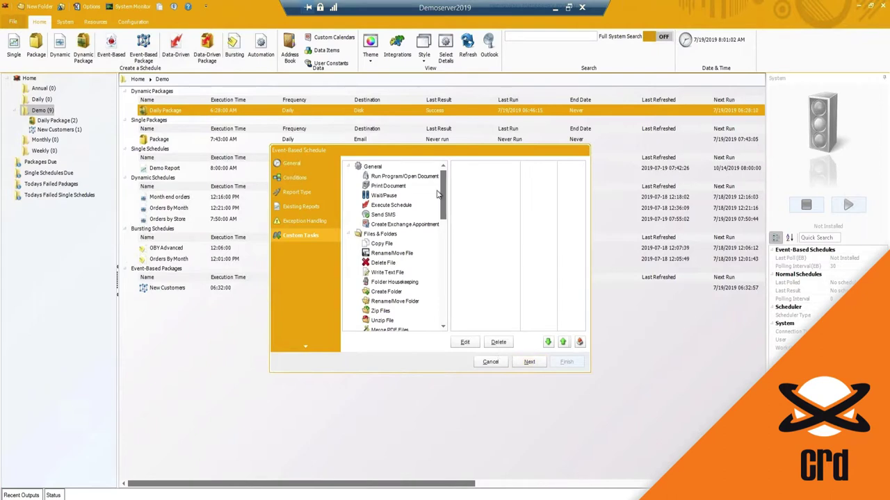
left_click_drag(448, 208, 435, 193)
left_click(529, 362)
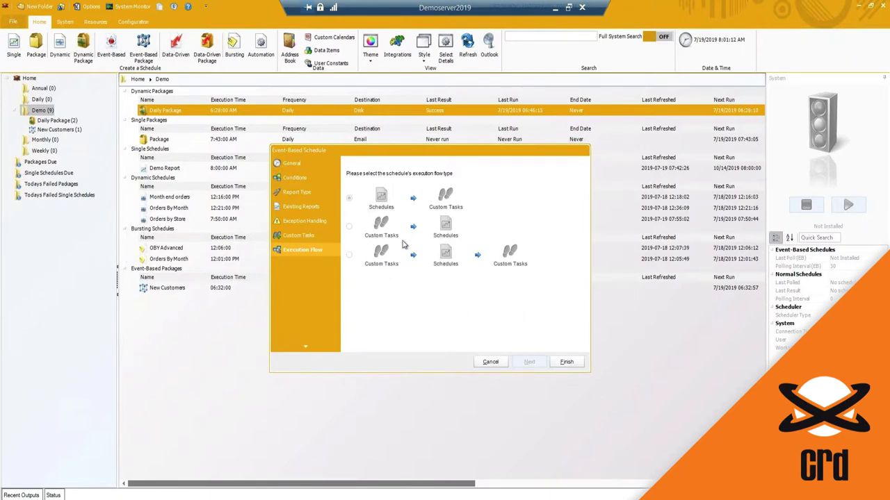
Set the report type to None and add a Send Email custom task.
left_click(306, 206)
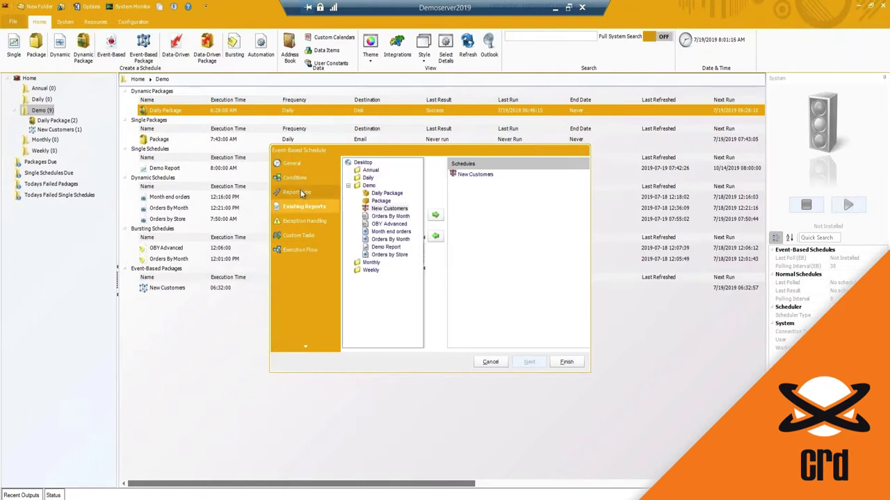
left_click(301, 192)
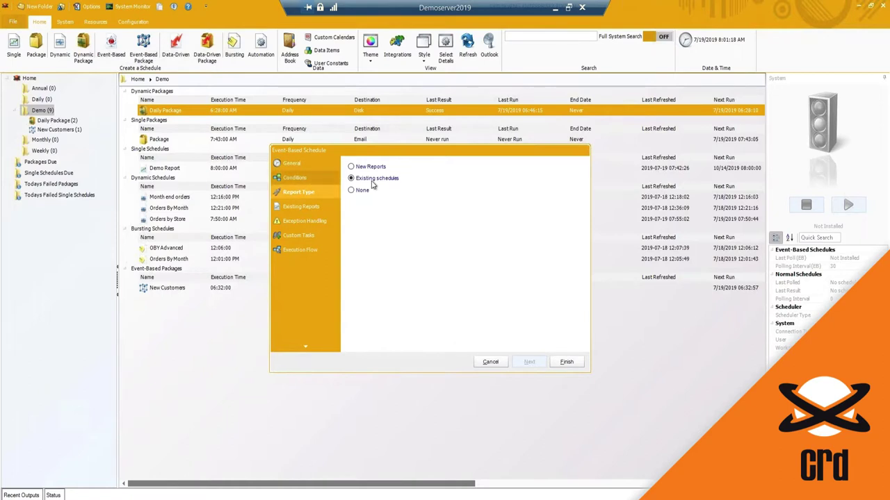
left_click(352, 192)
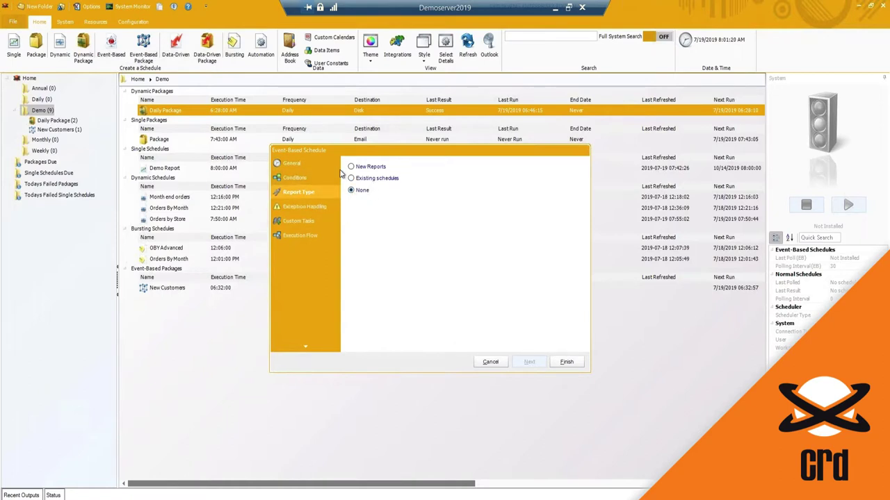
left_click(300, 204)
left_click(306, 222)
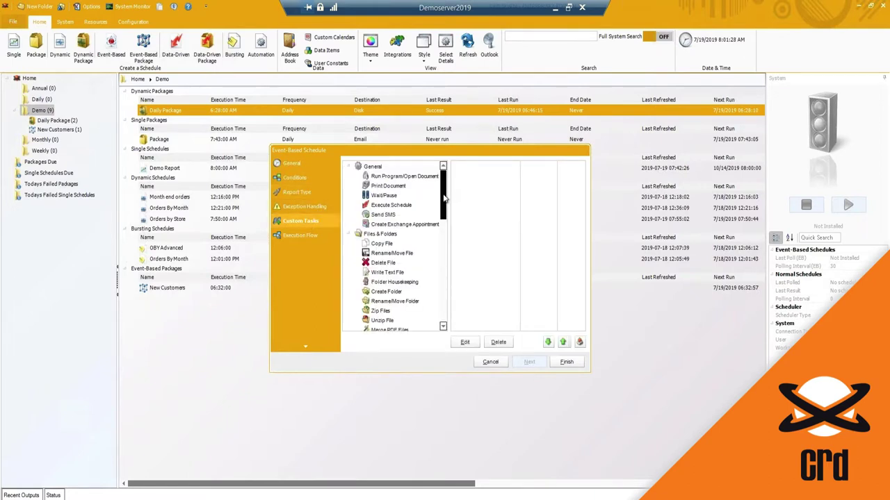
left_click_drag(445, 192, 446, 213)
scroll(446, 212, "up", 1)
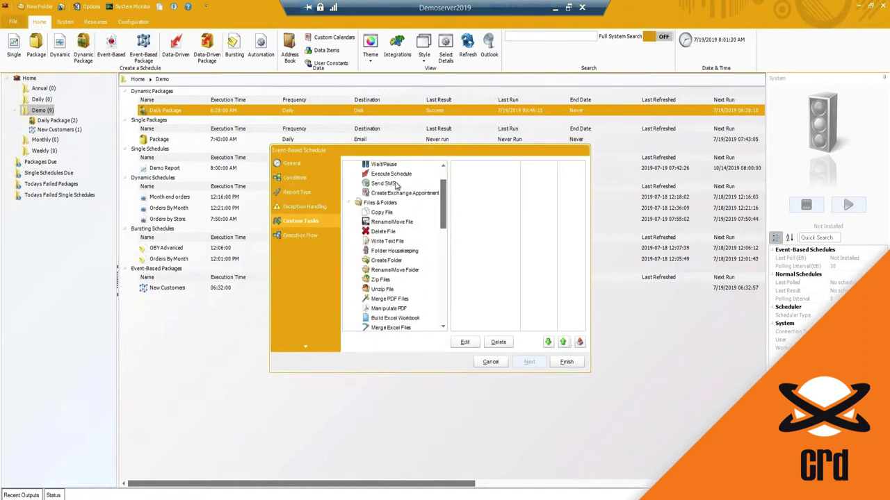
scroll(445, 212, "down", 3)
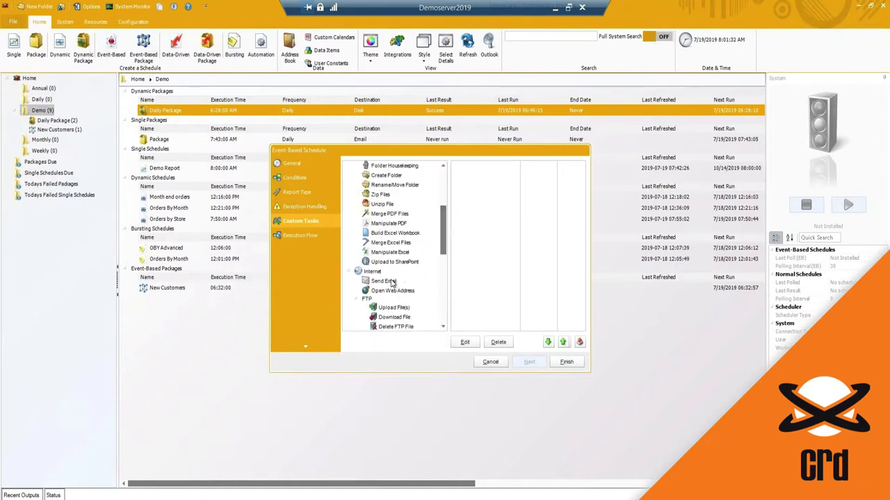
left_click(382, 280)
left_click_drag(506, 272, 508, 273)
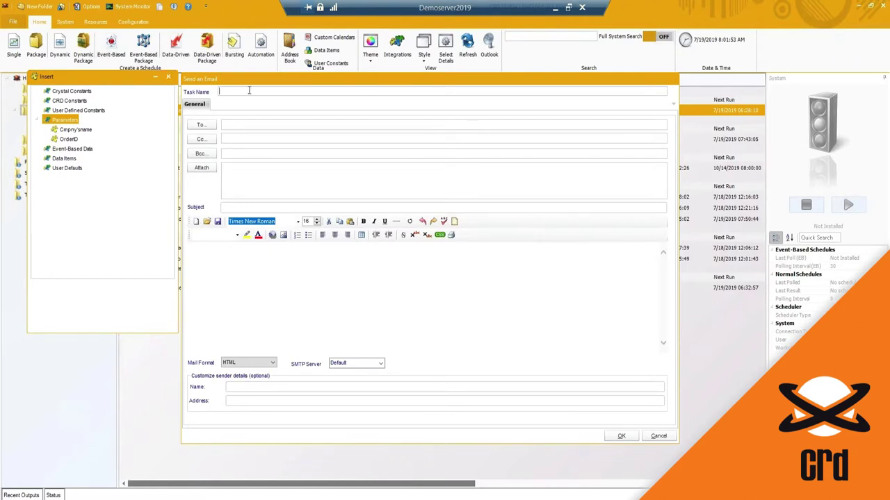
Name the email task 'New Support Ticket' and address it to the support e-mail address.
type("port Ticket")
left_click(224, 123)
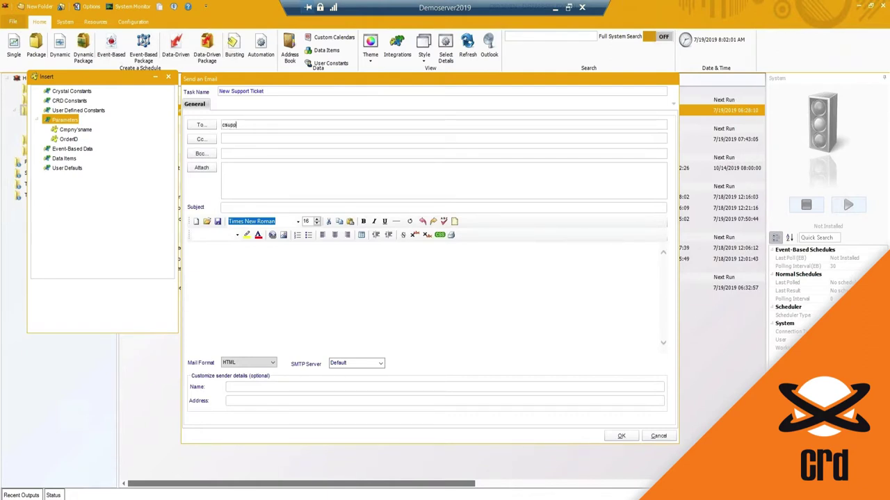
left_click(248, 188)
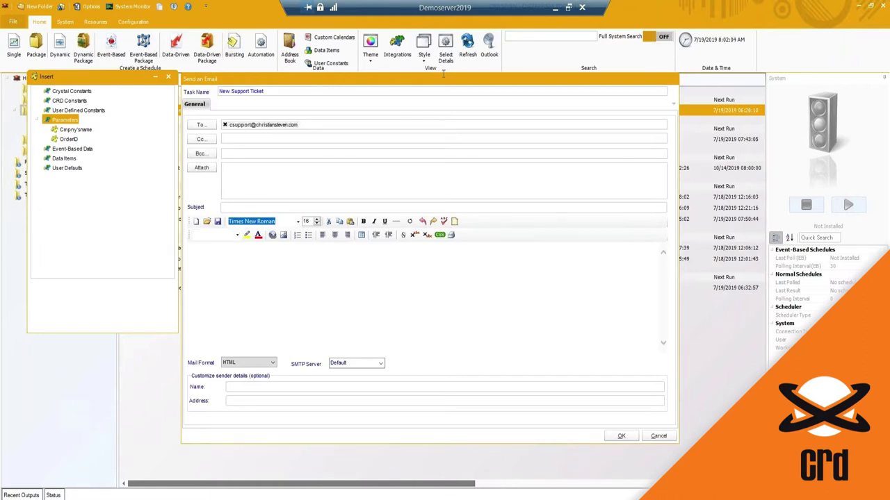
Collapse Parameters and expand the Event-Based Data order fields in the Insert panel.
left_click_drag(204, 81, 298, 74)
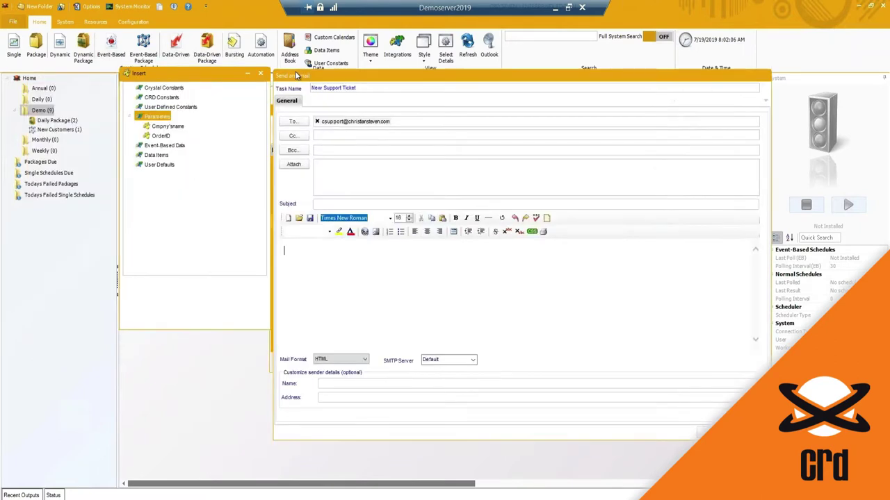
left_click(132, 115)
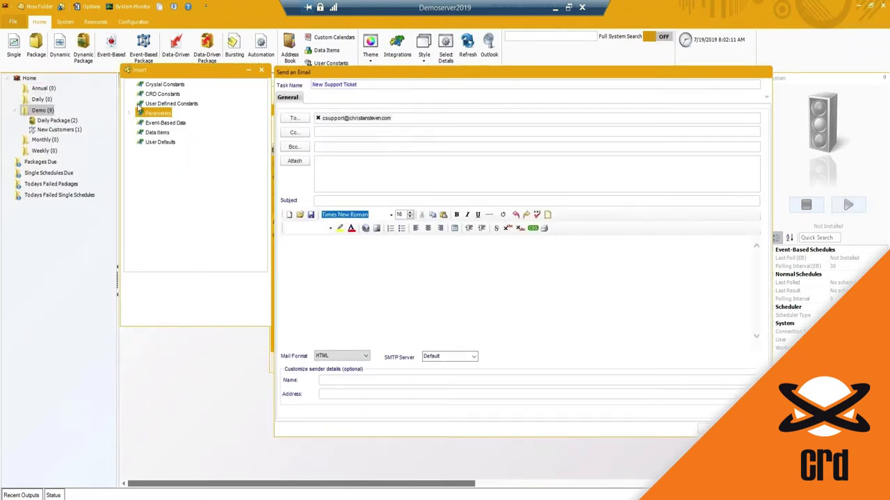
double_click(148, 136)
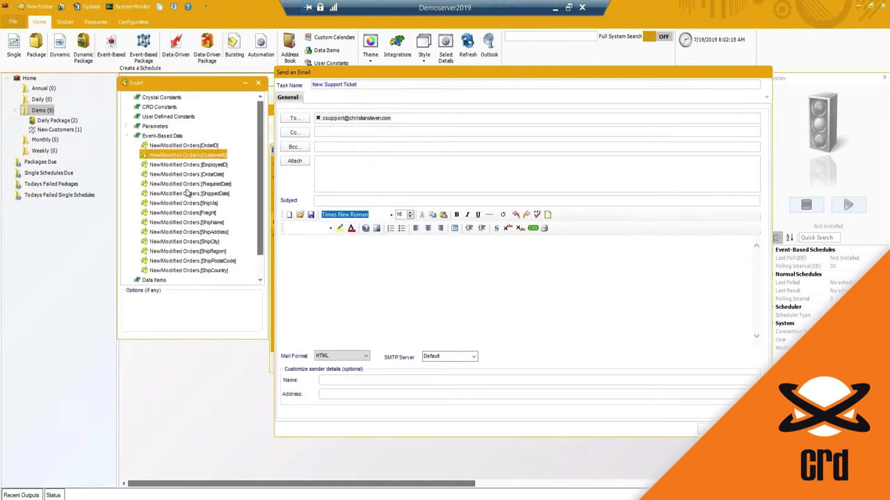
left_click(191, 232)
left_click(189, 270)
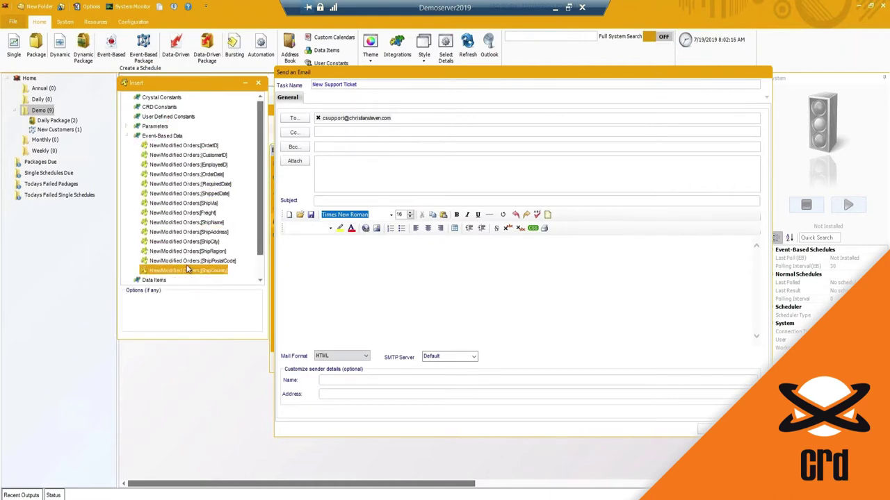
left_click(192, 146)
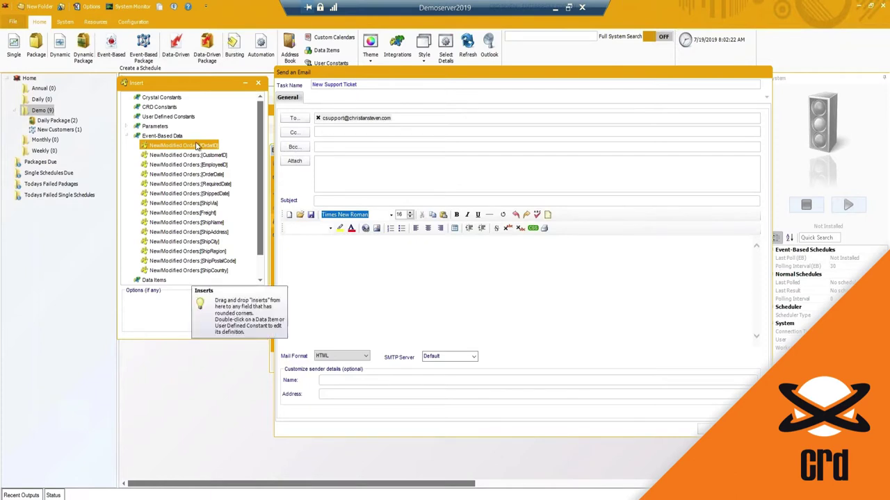
double_click(327, 84)
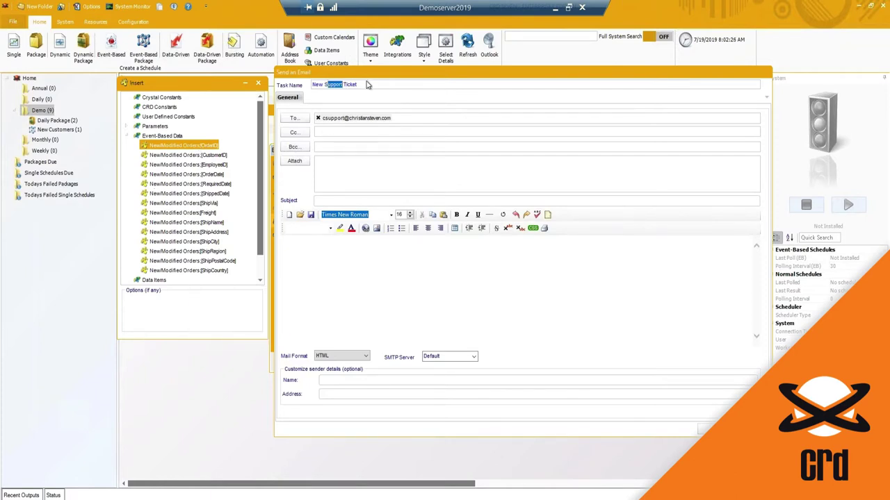
Rename the task to 'New Order' and begin the email body with 'Hi'.
left_click_drag(357, 85, 323, 85)
key("BackSpace")
type("Order")
left_click(319, 291)
type("Hi")
Insert the OrderID field and write 'Sales Team,' and 'Here is a new order that has been placed:'.
left_click(196, 155)
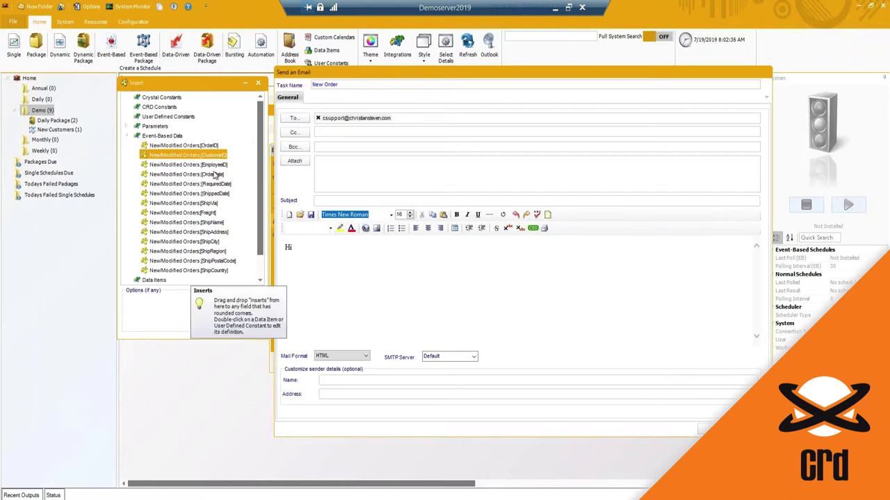
double_click(182, 146)
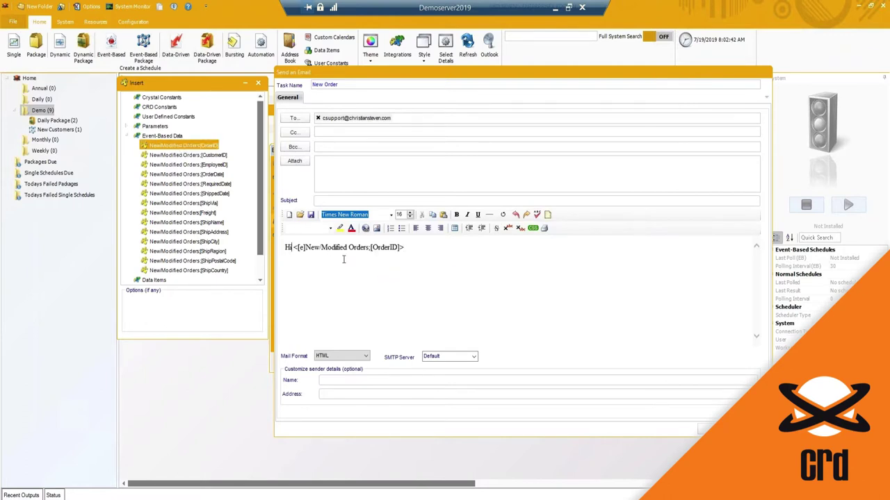
type("Sales Team,")
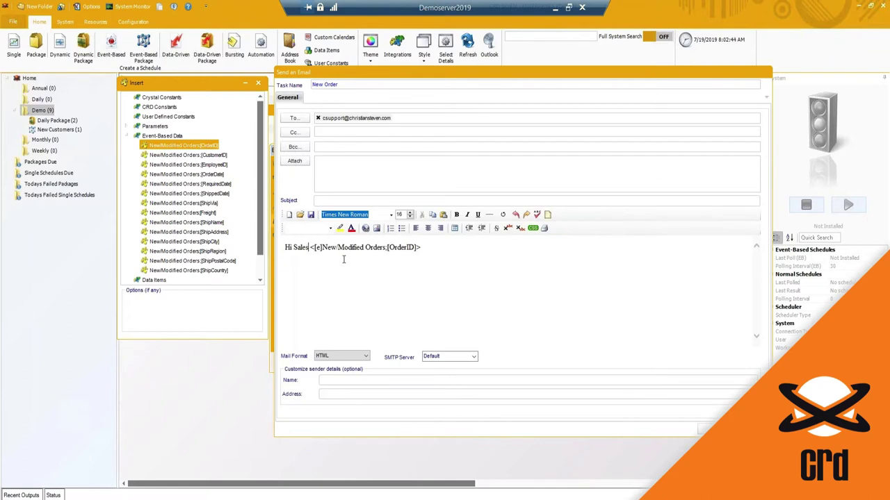
key("Return")
type("Here is a new order tha")
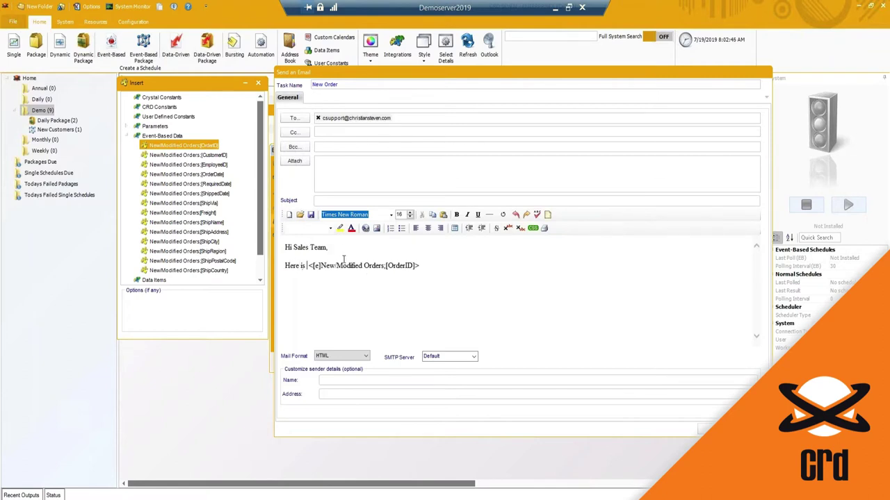
type("t has been placed:")
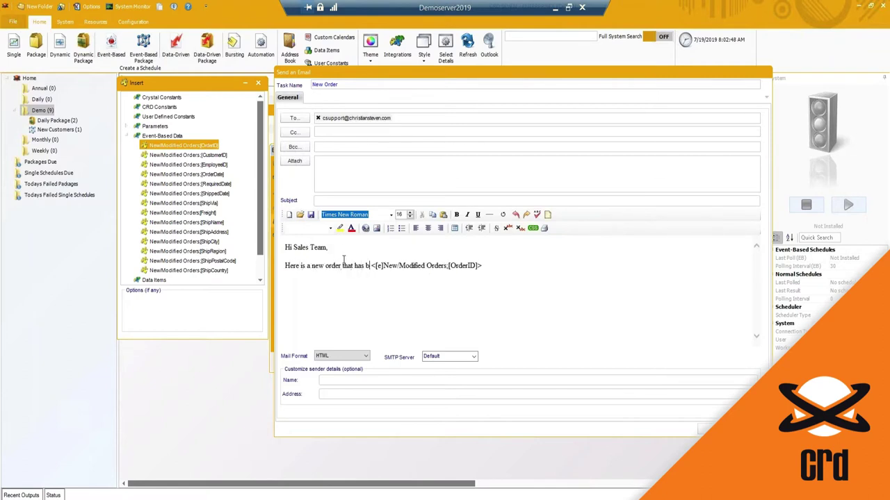
key("Return")
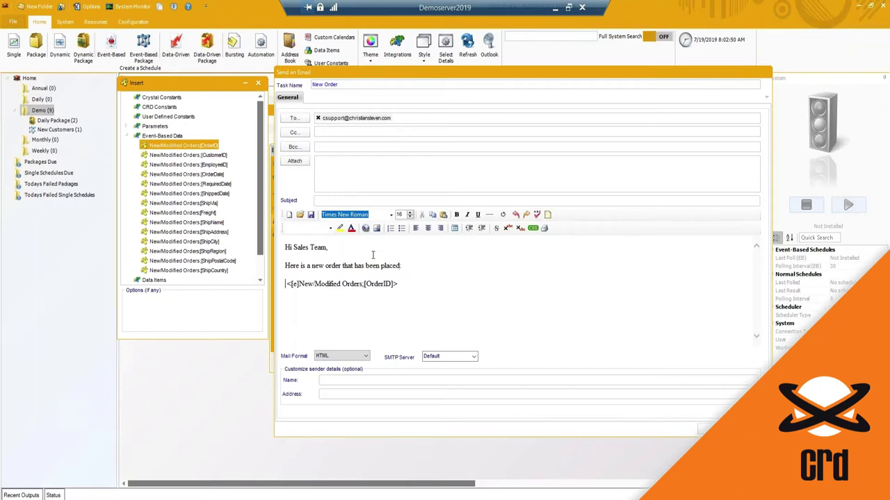
Add the CustomerID field on its own line and change 'new' to 'new/modified'.
left_click(200, 156)
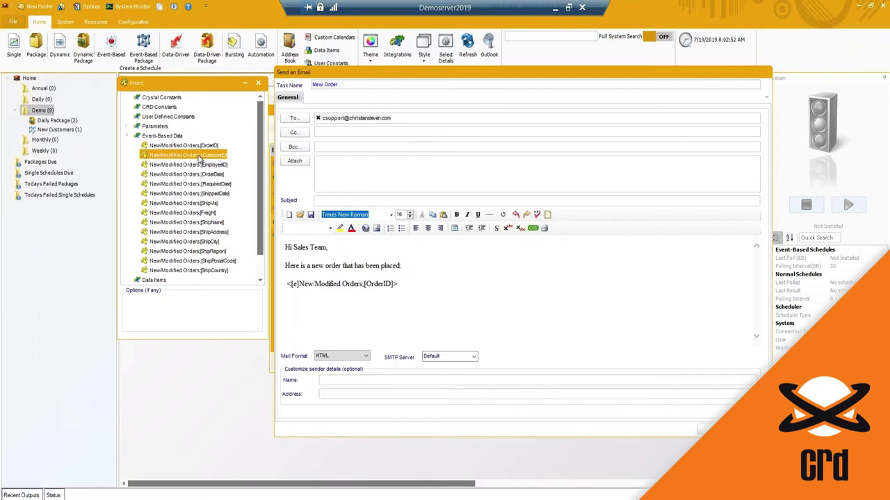
left_click_drag(199, 155, 391, 282)
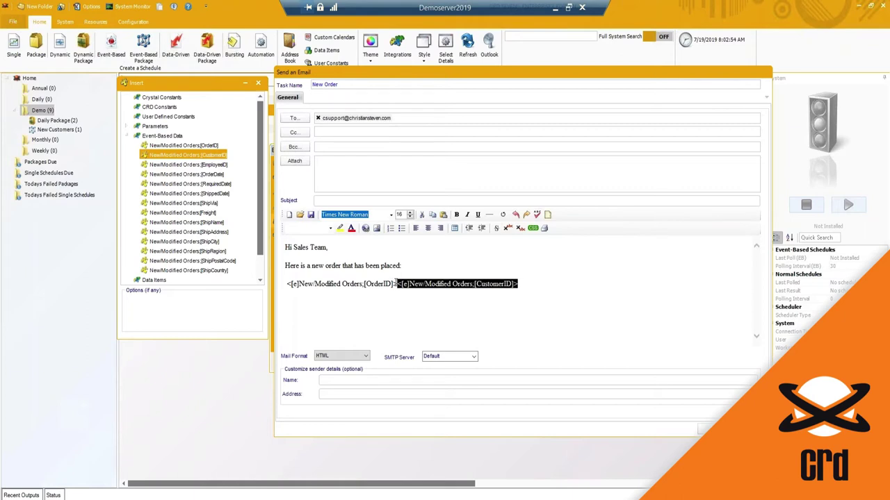
key("Return")
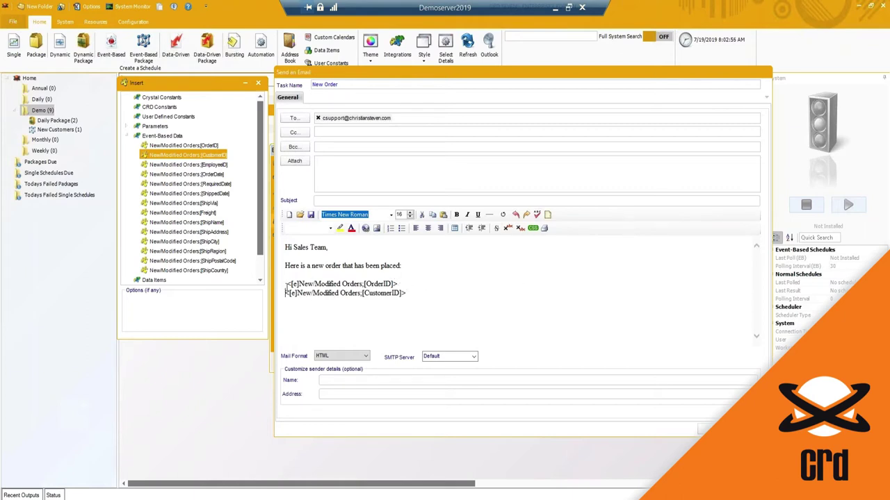
left_click(287, 285)
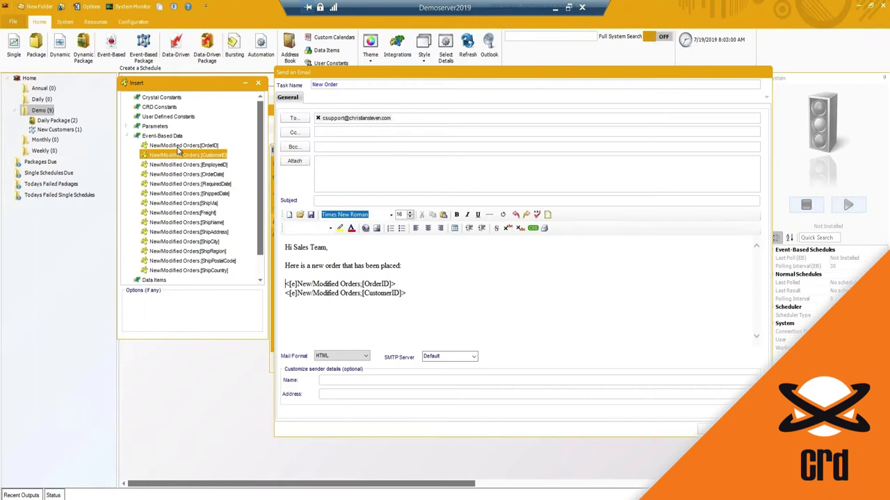
left_click(323, 266)
type("/mod")
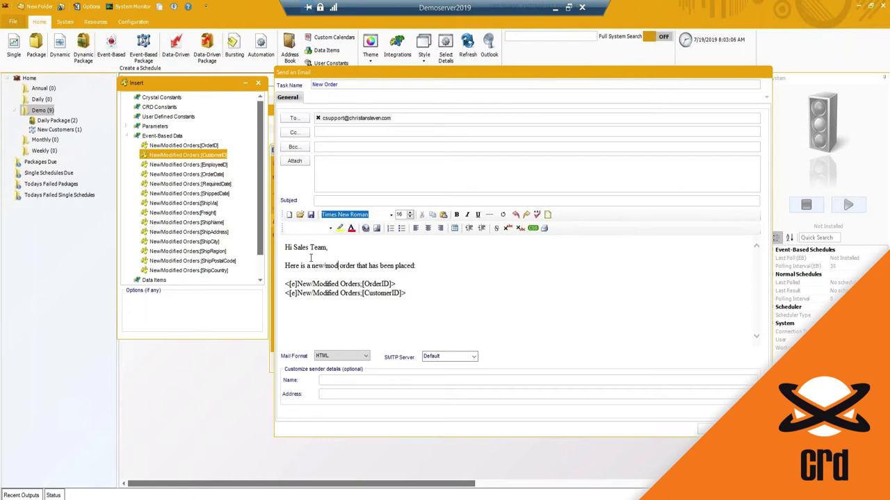
type("ified")
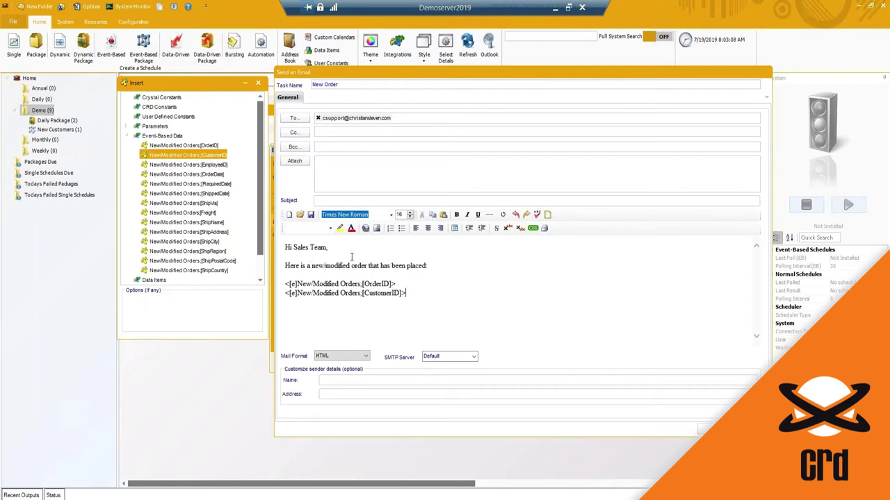
left_click_drag(406, 294, 287, 279)
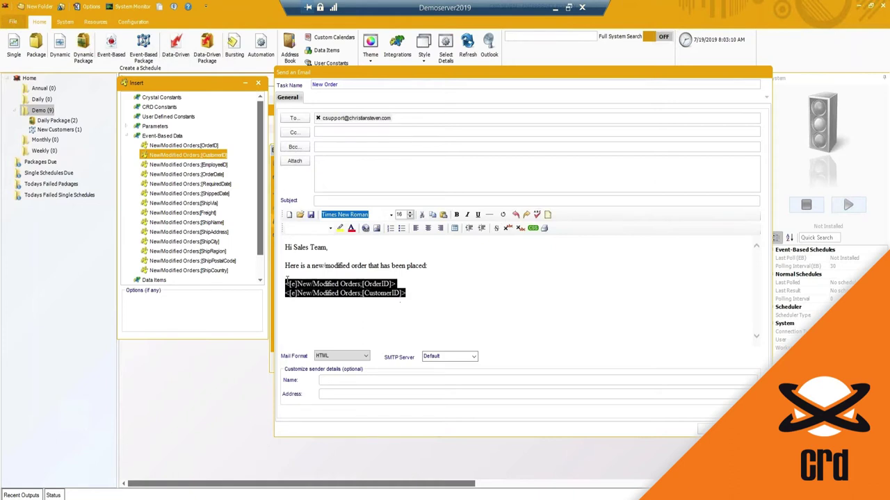
left_click(286, 283)
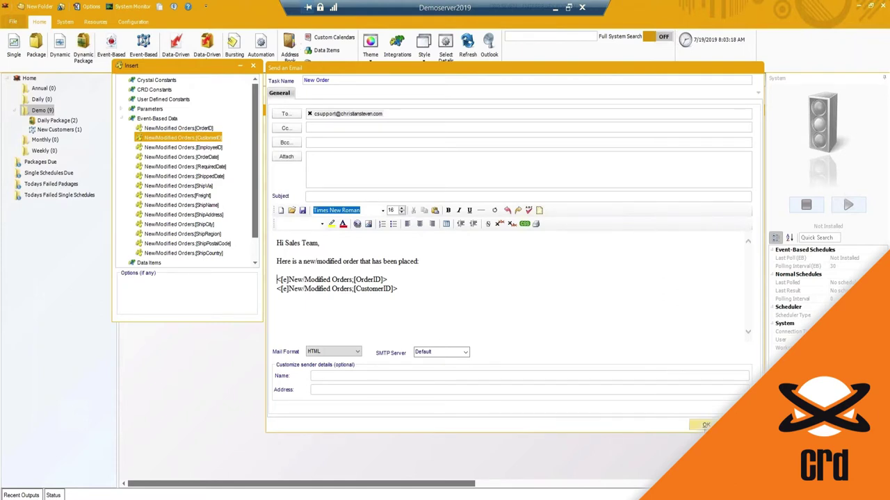
Save the Send Email task and finish the Trigger Report schedule.
left_click(704, 425)
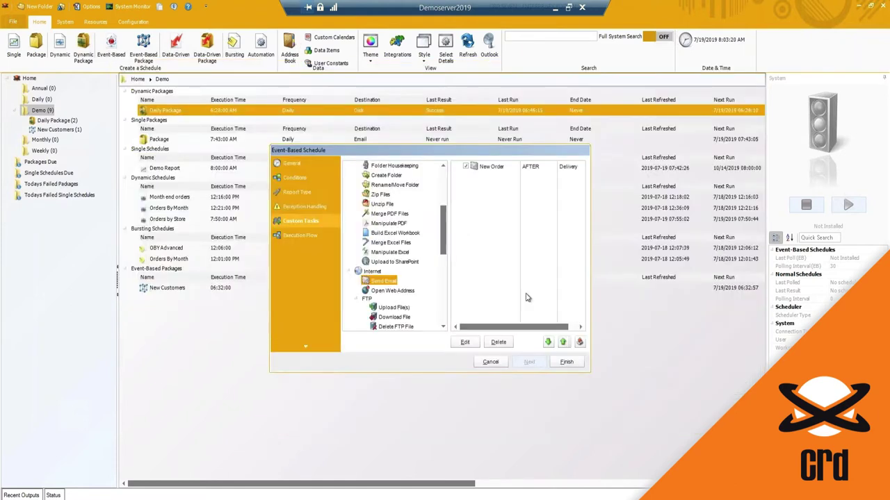
left_click(567, 363)
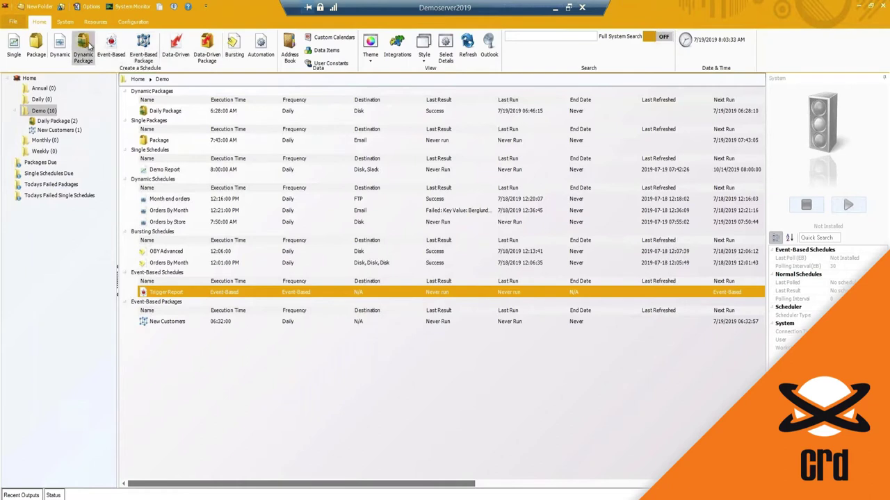
left_click(173, 323)
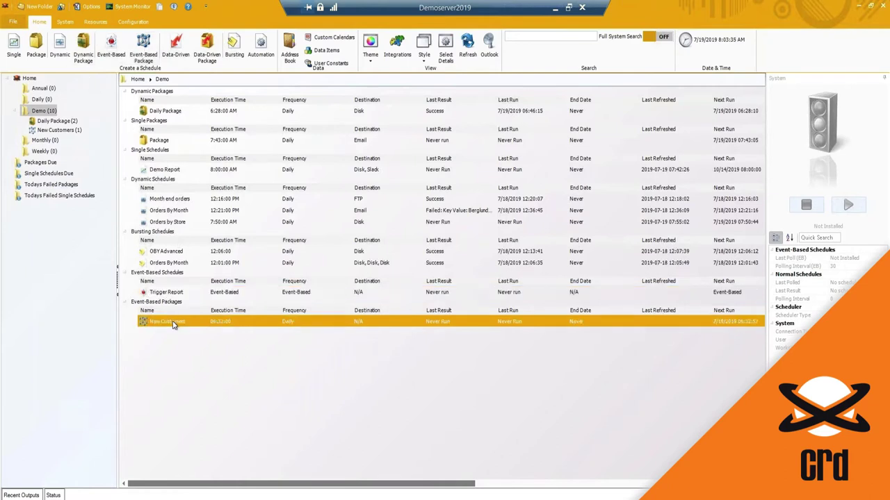
Open New Customers' properties and review its schedule, set to run daily at 6:32 AM.
right_click(173, 324)
left_click(194, 330)
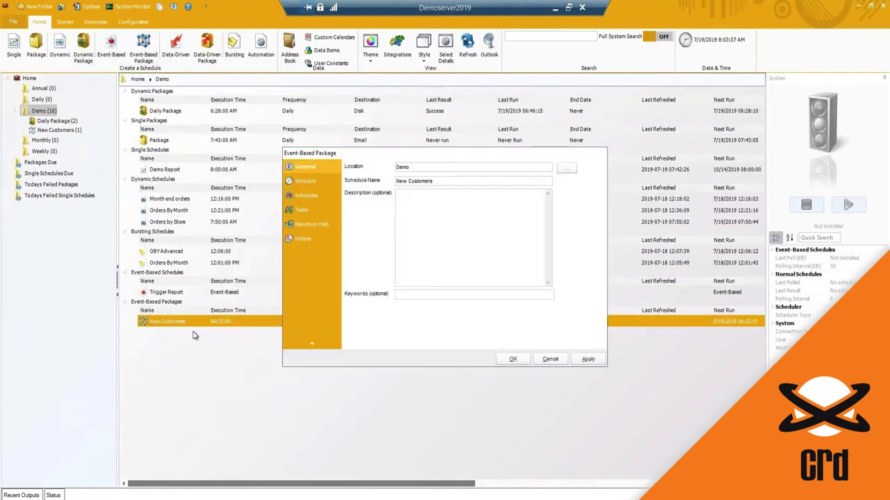
left_click_drag(332, 154, 297, 148)
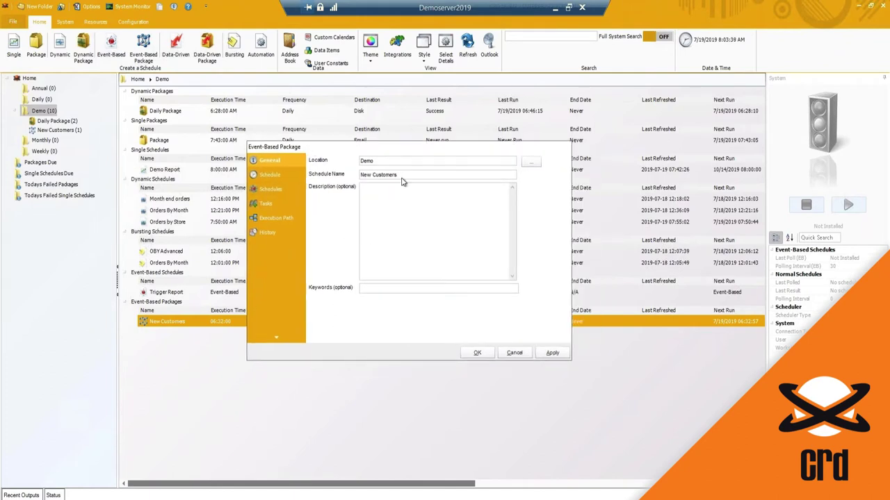
left_click(270, 176)
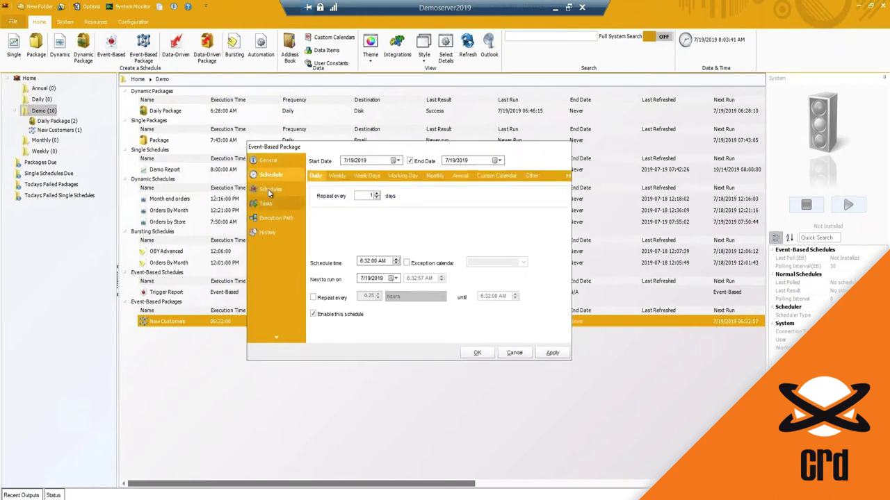
left_click(267, 188)
left_click(352, 175)
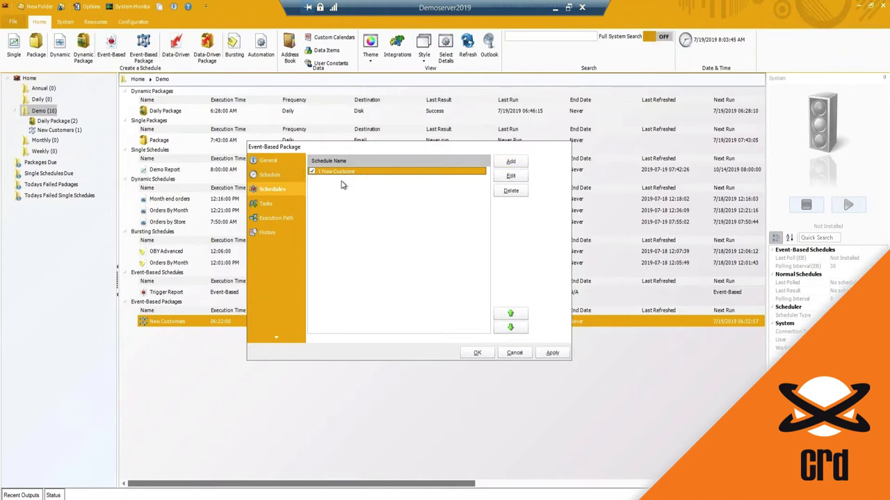
left_click(506, 163)
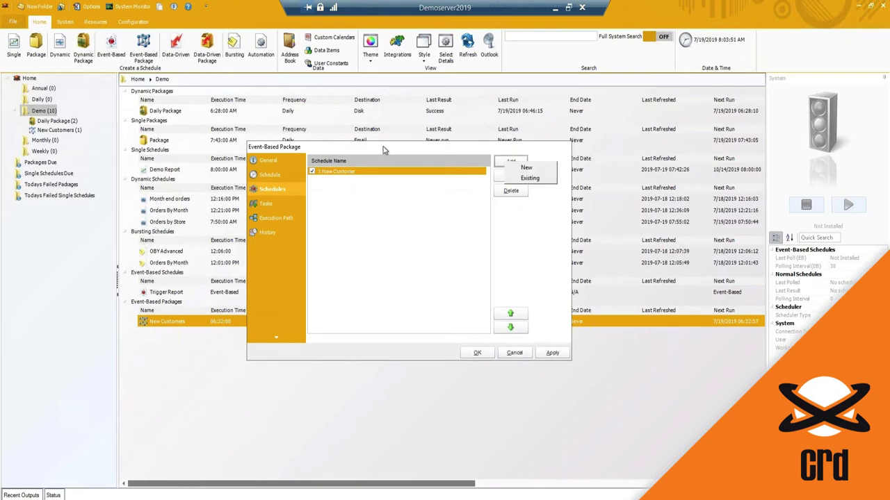
left_click_drag(384, 150, 377, 151)
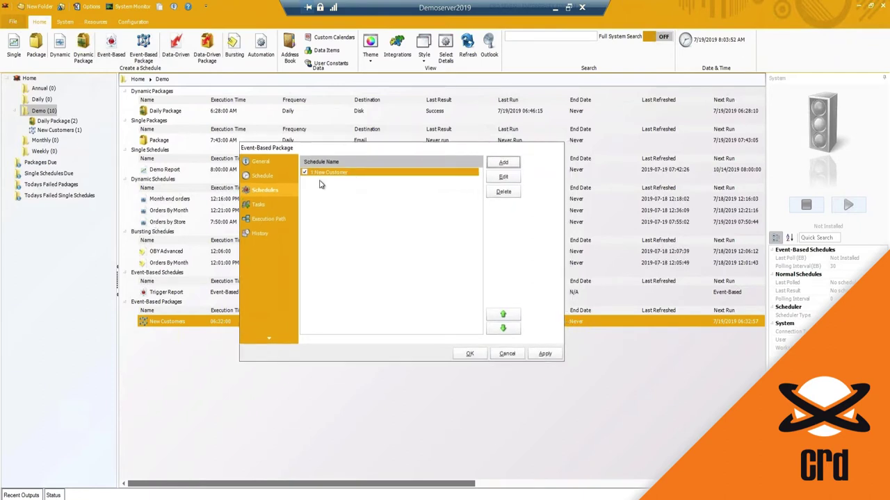
left_click(270, 178)
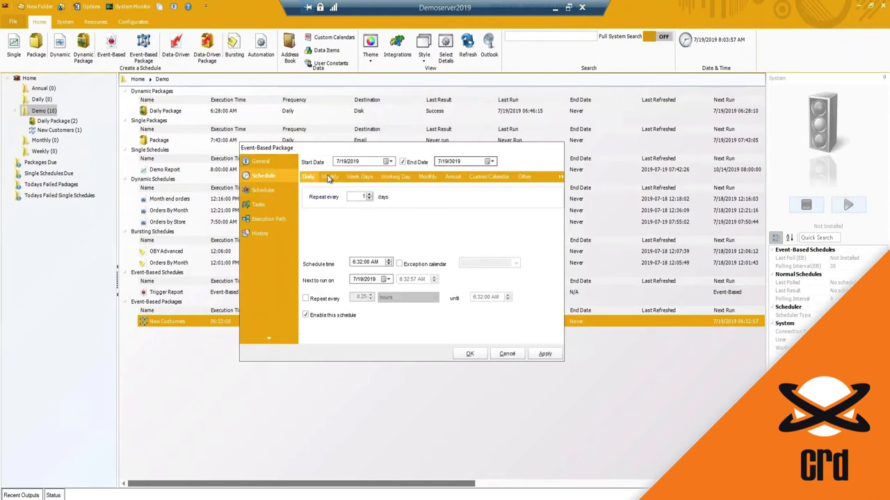
left_click_drag(338, 148, 337, 153)
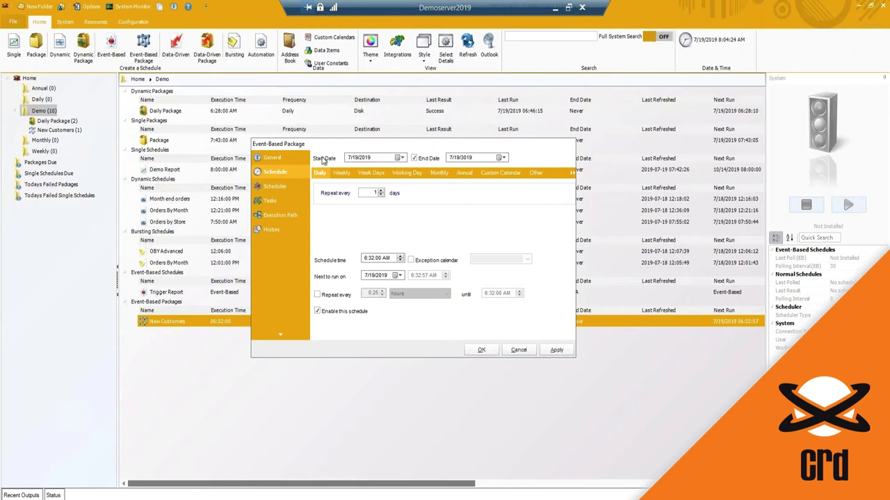
Check the 6:32:00 AM schedule time, then review the package's schedules, tasks, execution path and history.
left_click(375, 258)
left_click(274, 186)
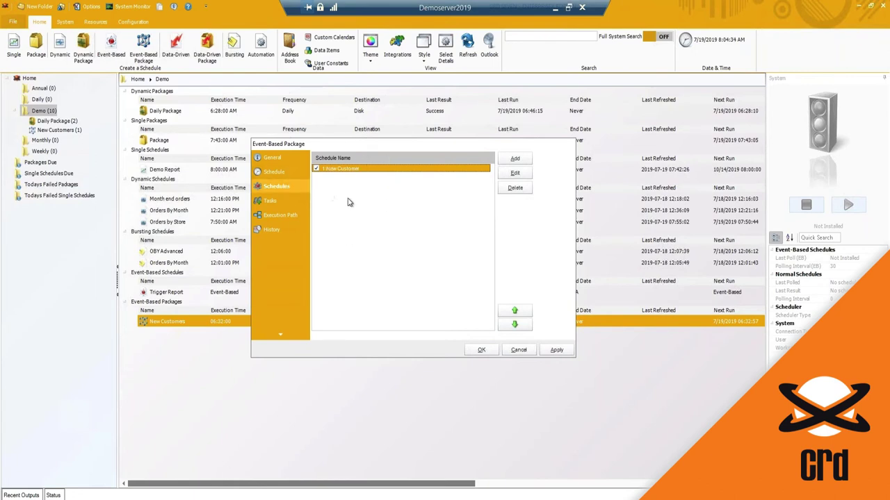
left_click(278, 202)
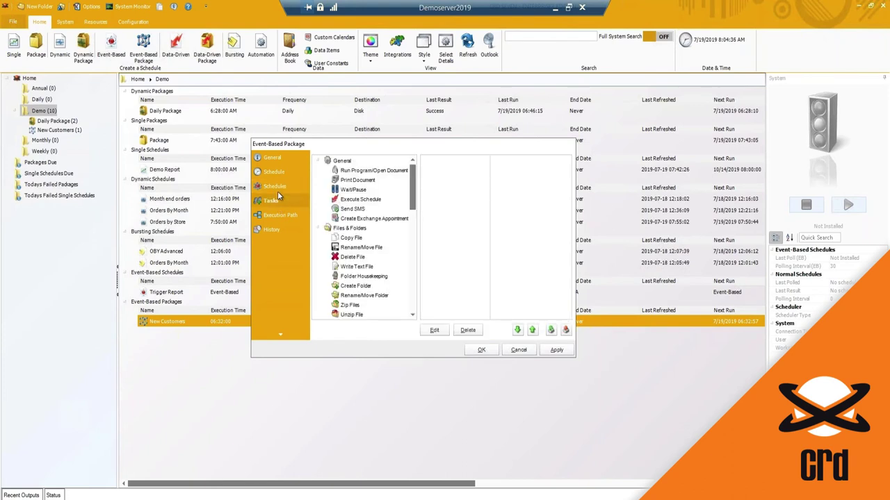
left_click(284, 216)
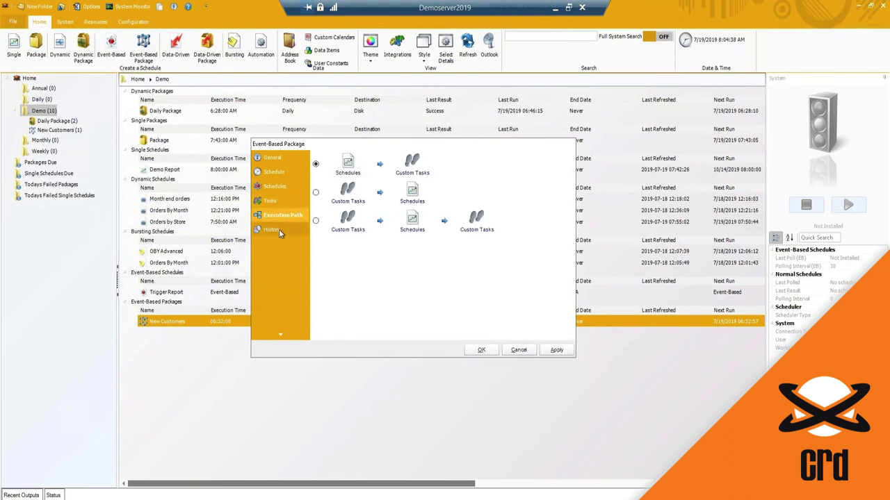
left_click(279, 229)
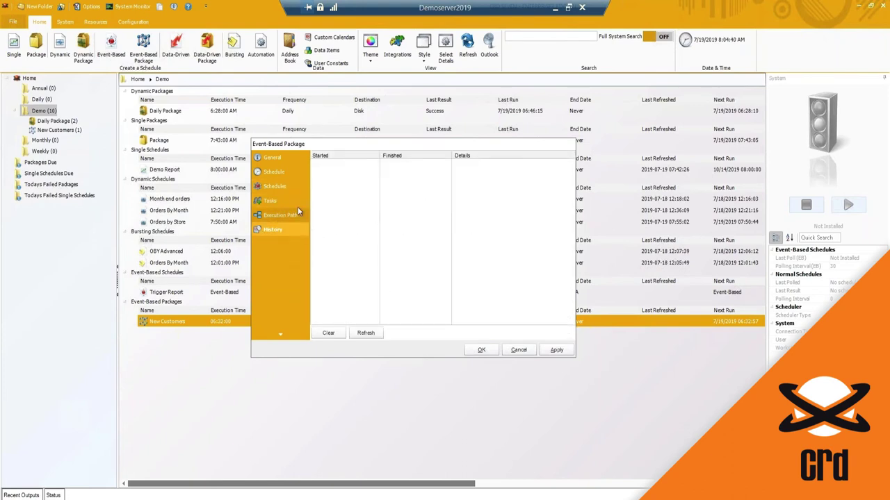
Step back through execution path and tasks to the New Customers package's schedule list.
left_click(296, 214)
left_click(275, 201)
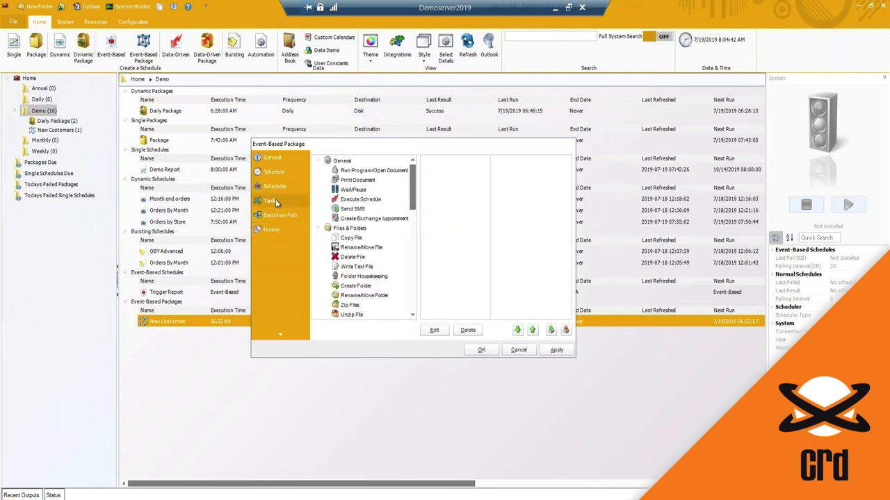
left_click(277, 186)
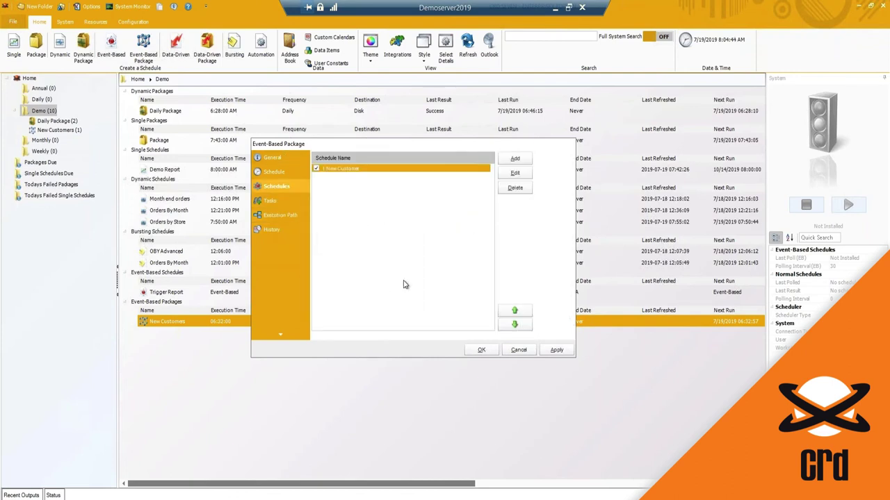